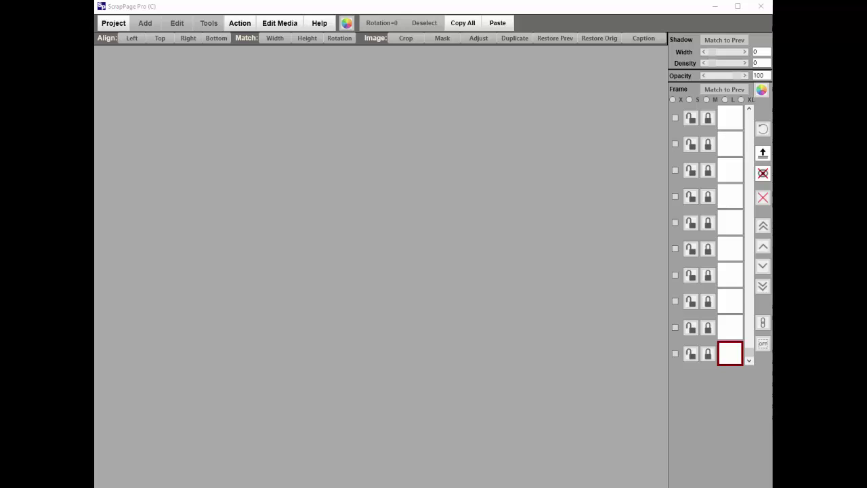
Create a new 8 X 10 landscape project with a plain white color background.
{"action": "left_click", "coordinate": [112, 25]}
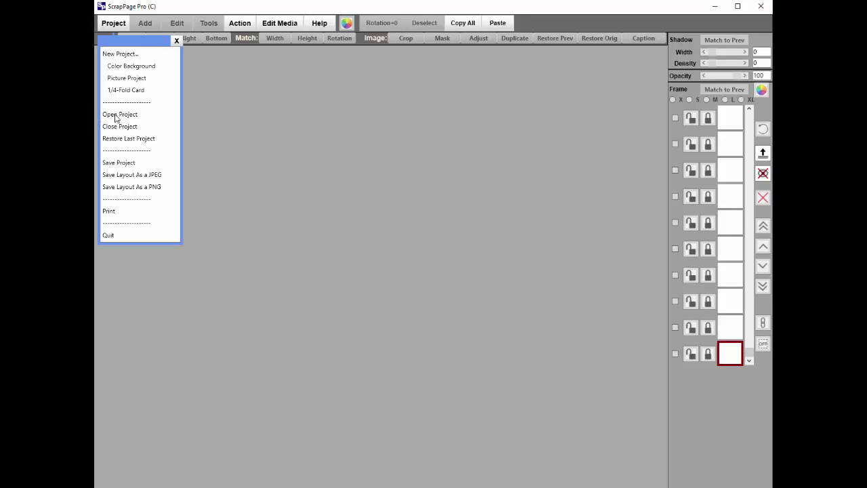
{"action": "left_click", "coordinate": [118, 66]}
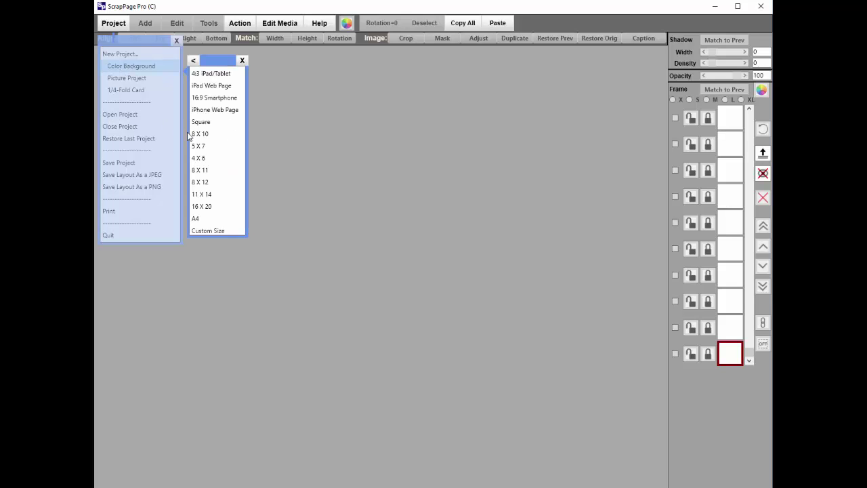
{"action": "left_click", "coordinate": [201, 136]}
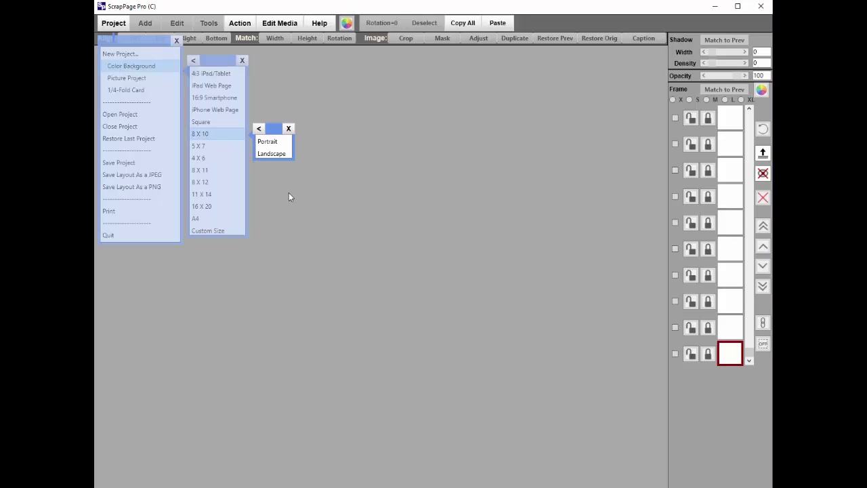
{"action": "left_click", "coordinate": [266, 154]}
{"action": "left_click", "coordinate": [405, 348]}
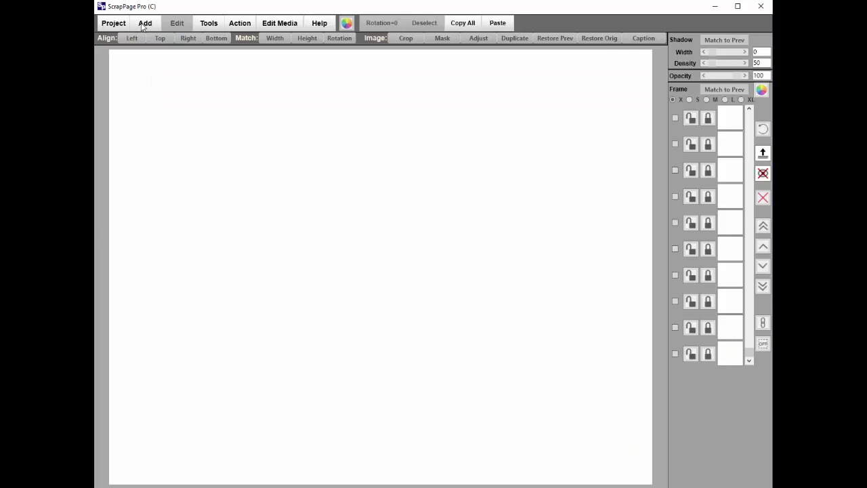
Add the five pictures _DSC6830.jpg through _DSC6892.jpg from the Dropbox folder Class - Scrapping > ClassPics to the page.
{"action": "left_click", "coordinate": [143, 26]}
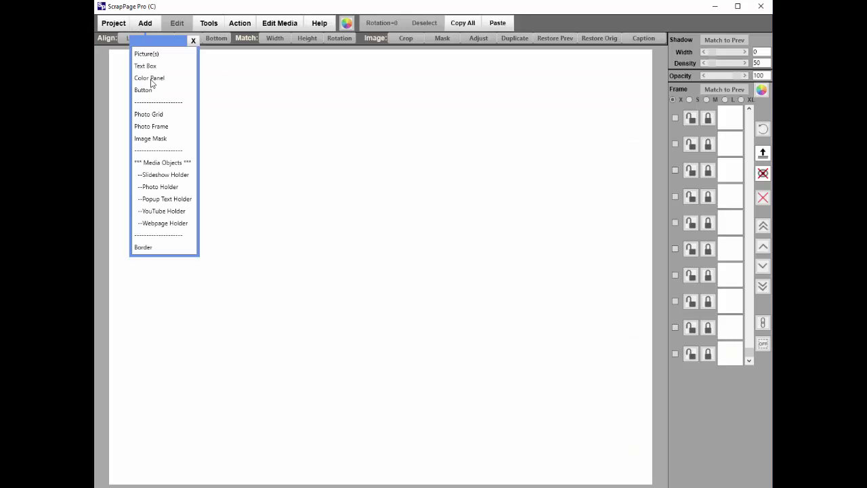
{"action": "left_click", "coordinate": [146, 54]}
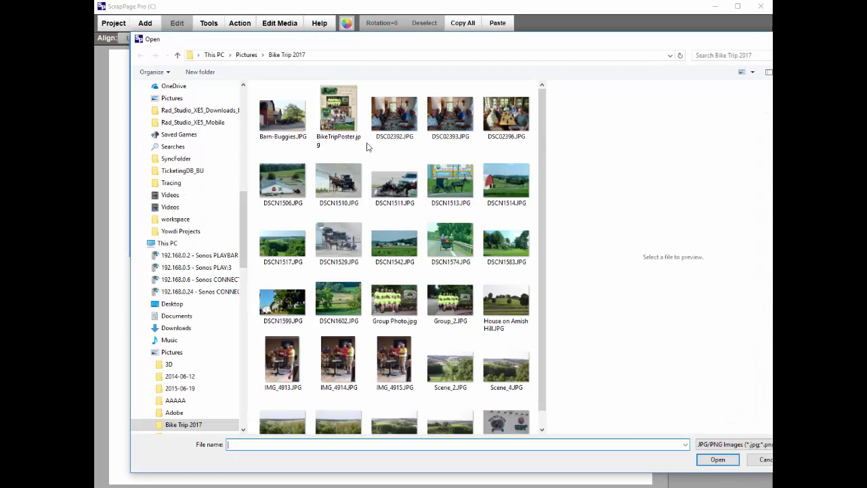
{"action": "scroll", "coordinate": [179, 156], "scroll_direction": "up", "scroll_amount": 12}
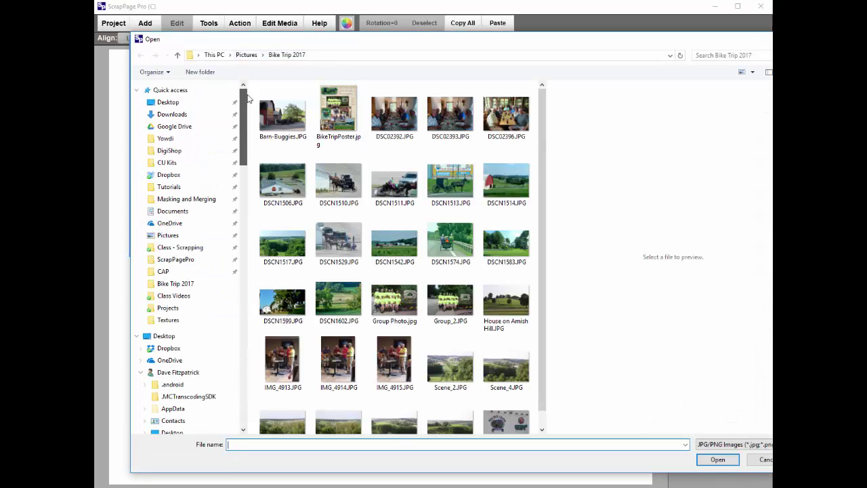
{"action": "left_click", "coordinate": [169, 175]}
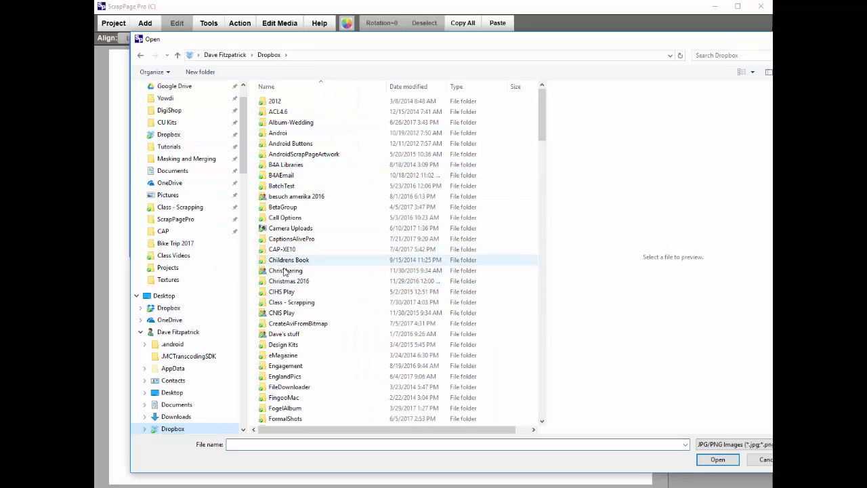
{"action": "double_click", "coordinate": [289, 303]}
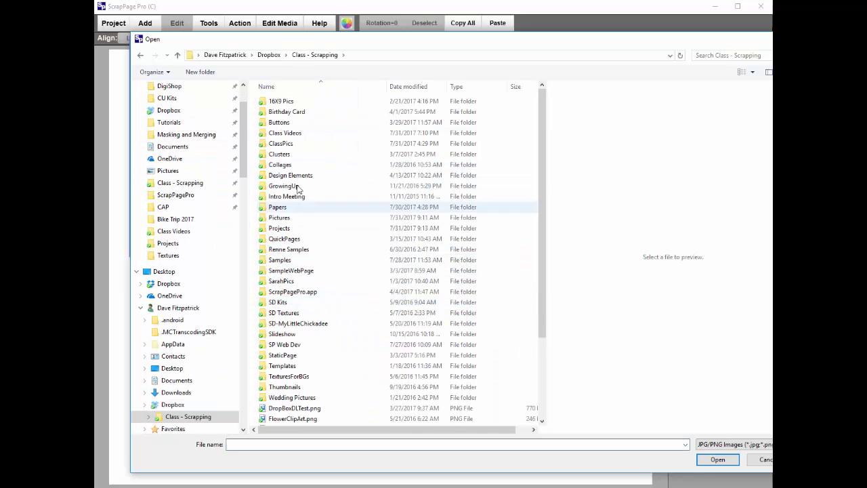
{"action": "double_click", "coordinate": [281, 144]}
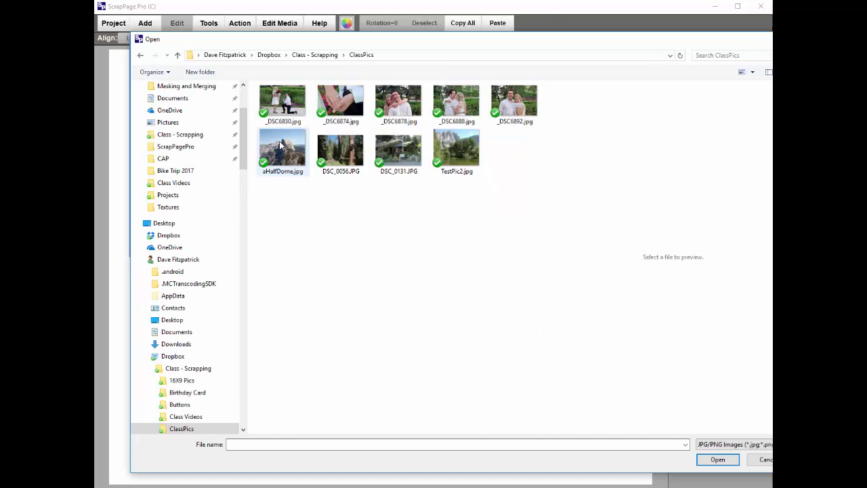
{"action": "left_click", "coordinate": [281, 100]}
{"action": "left_click", "coordinate": [515, 105], "text": "shift"}
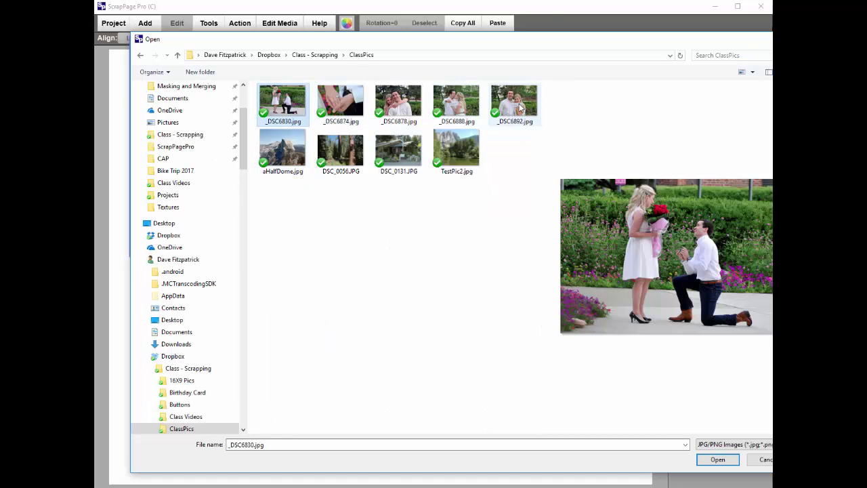
{"action": "left_click", "coordinate": [716, 458]}
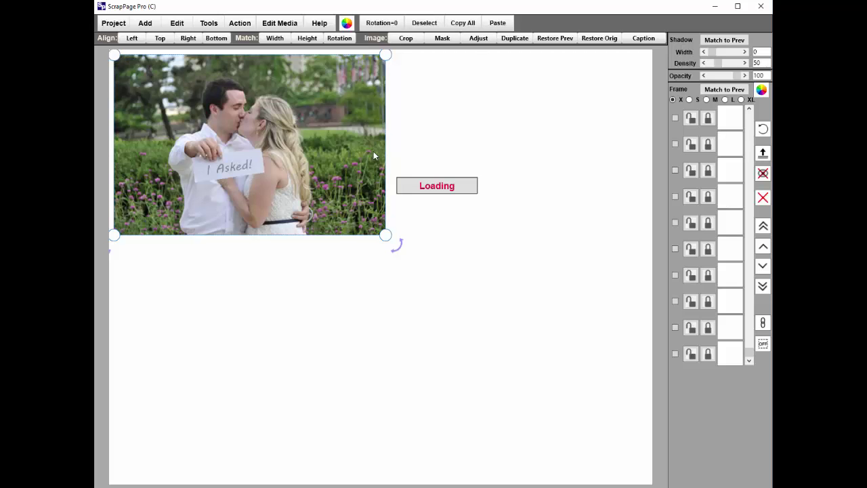
Shrink the "I Said Yes!" and "I Asked!" photos and stack them in the lower-left corner of the page.
{"action": "left_click_drag", "start_coordinate": [261, 120], "coordinate": [259, 355]}
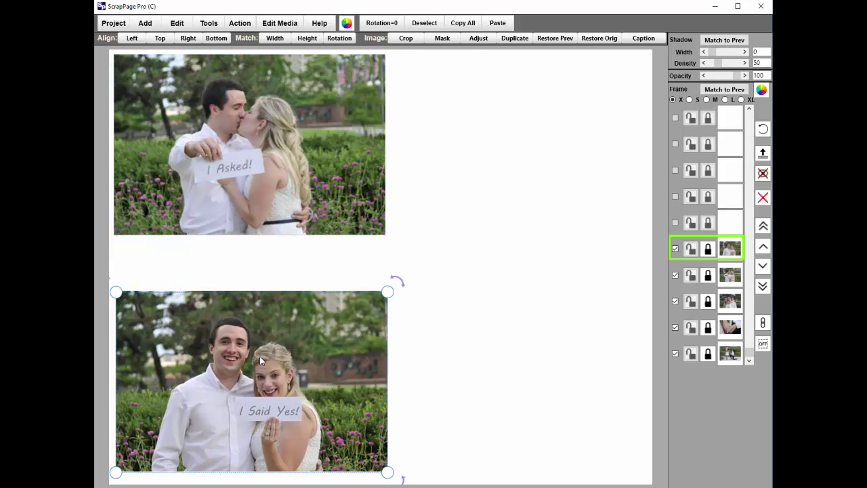
{"action": "left_click_drag", "start_coordinate": [387, 292], "coordinate": [224, 399]}
{"action": "left_click", "coordinate": [246, 134]}
{"action": "left_click_drag", "start_coordinate": [386, 55], "coordinate": [213, 169]}
{"action": "left_click_drag", "start_coordinate": [188, 200], "coordinate": [211, 360]}
Shrink the hugging-couple photo and the holding-hands photo and place them above the other small photos along the page's left side.
{"action": "left_click", "coordinate": [321, 106]}
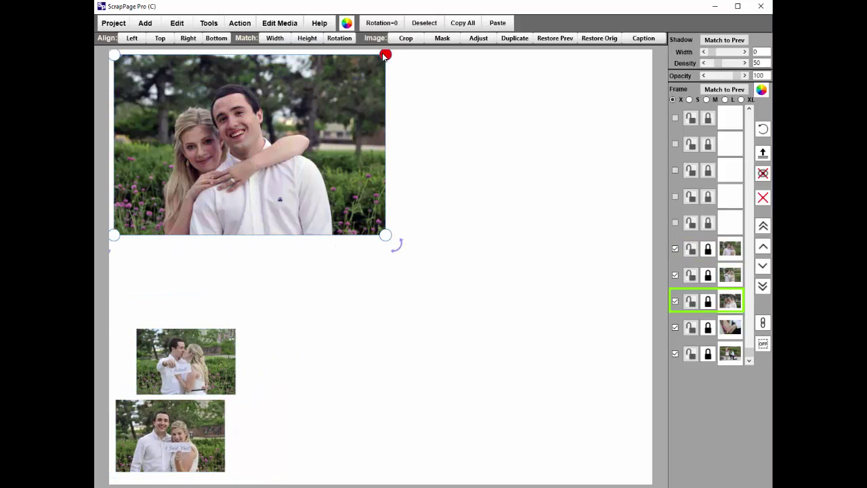
{"action": "left_click_drag", "start_coordinate": [385, 56], "coordinate": [187, 268]}
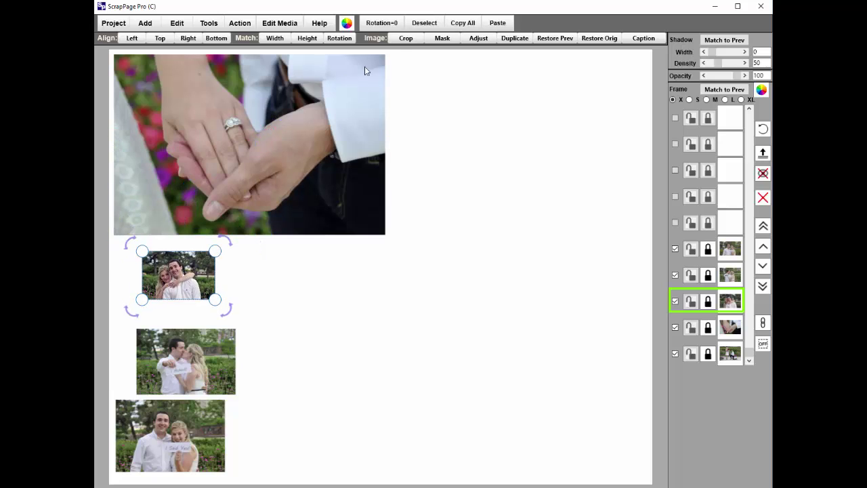
{"action": "left_click", "coordinate": [382, 63]}
{"action": "left_click_drag", "start_coordinate": [385, 56], "coordinate": [228, 159]}
Move the proposal photo to the right of the small photos and enlarge it.
{"action": "left_click", "coordinate": [198, 90]}
{"action": "left_click_drag", "start_coordinate": [198, 90], "coordinate": [326, 98]}
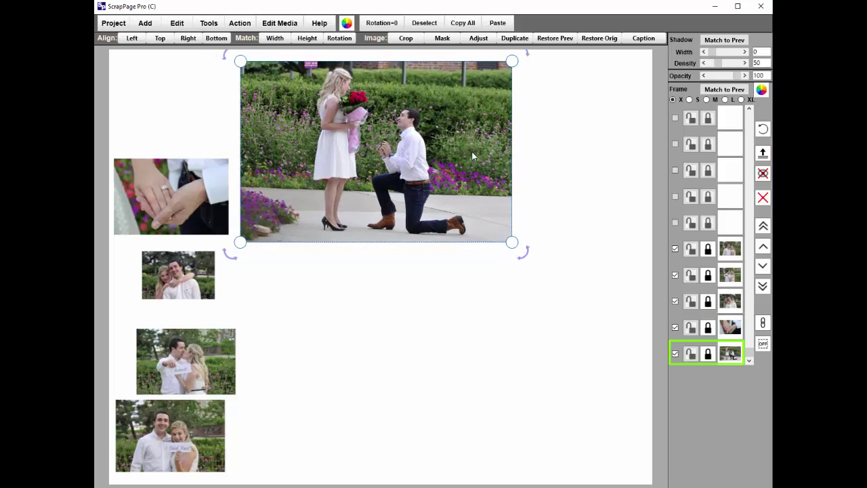
{"action": "mouse_move", "coordinate": [465, 160]}
{"action": "left_mouse_down"}
{"action": "mouse_move", "coordinate": [480, 174]}
{"action": "mouse_move", "coordinate": [468, 156]}
{"action": "left_mouse_up"}
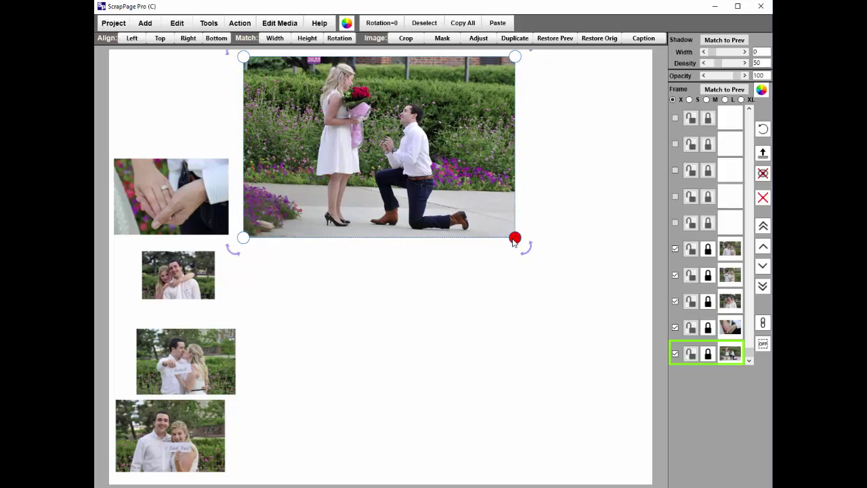
{"action": "left_click_drag", "start_coordinate": [515, 237], "coordinate": [593, 293]}
Crop the proposal photo's sides closely around the couple, keeping nearly its full height.
{"action": "double_click", "coordinate": [524, 183]}
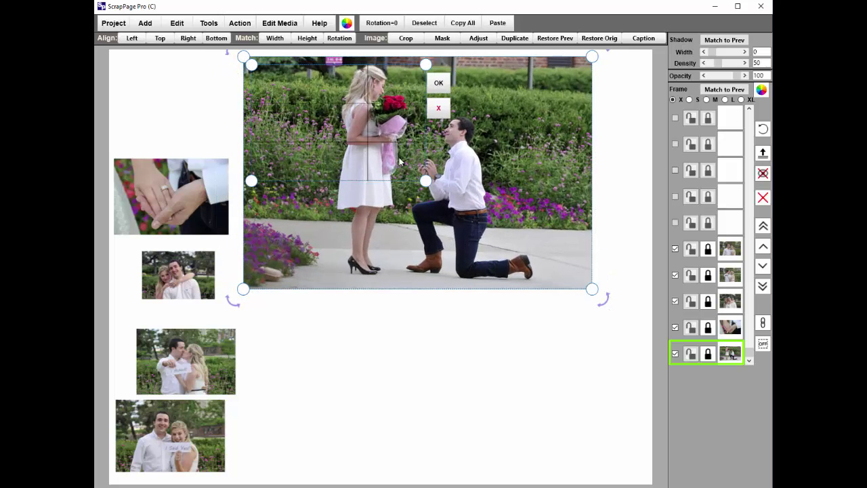
{"action": "left_click_drag", "start_coordinate": [396, 156], "coordinate": [536, 288]}
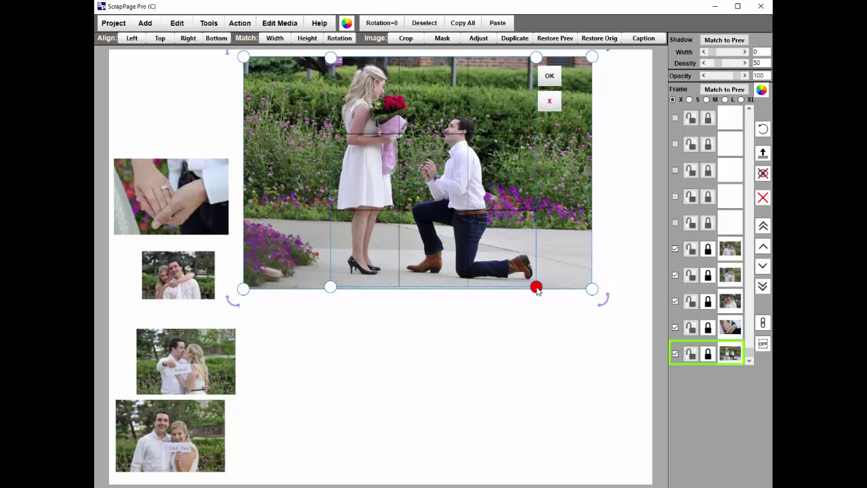
{"action": "left_click", "coordinate": [546, 80]}
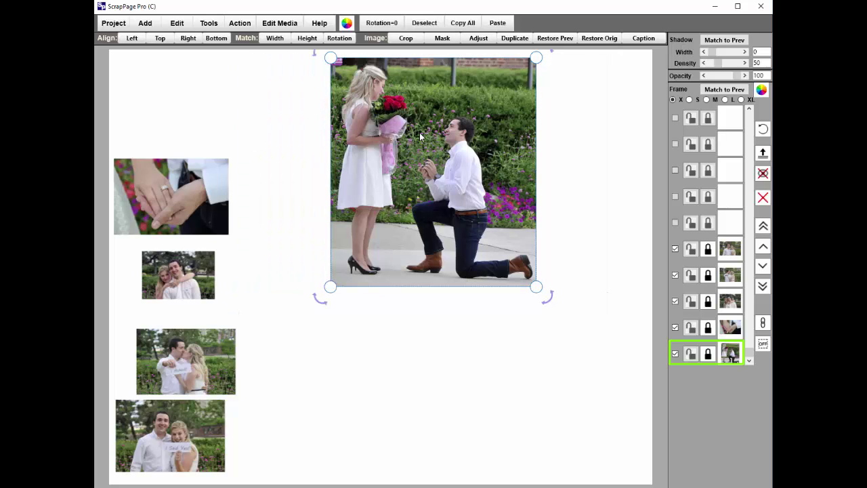
Enlarge and position the cropped proposal photo so it fills the page height and reaches the right page edge.
{"action": "left_click_drag", "start_coordinate": [420, 137], "coordinate": [370, 134]}
{"action": "left_click_drag", "start_coordinate": [484, 280], "coordinate": [660, 485]}
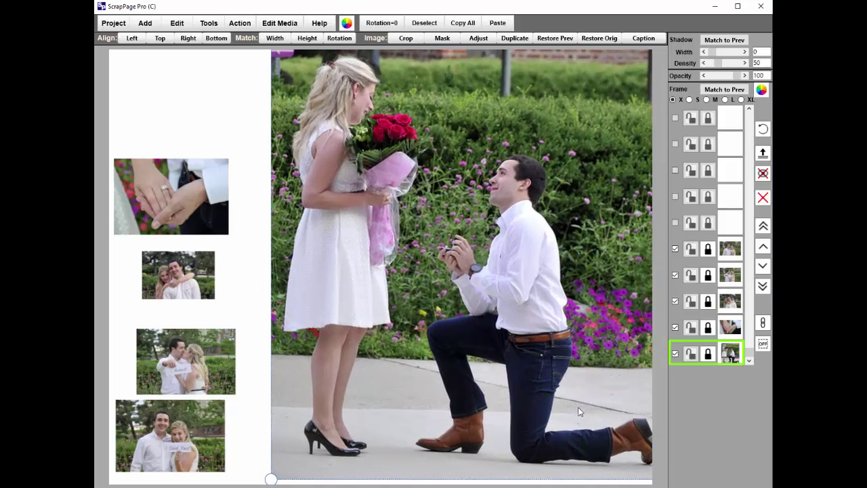
{"action": "left_click_drag", "start_coordinate": [270, 479], "coordinate": [265, 484]}
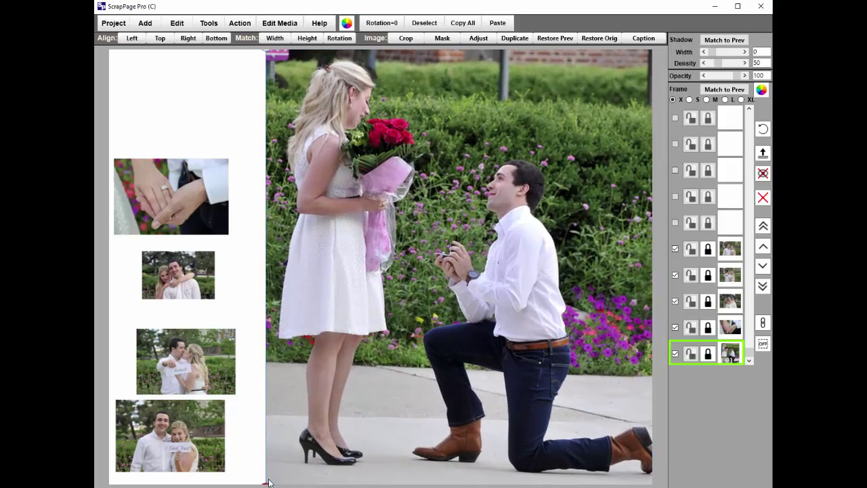
{"action": "left_click_drag", "start_coordinate": [416, 328], "coordinate": [409, 329]}
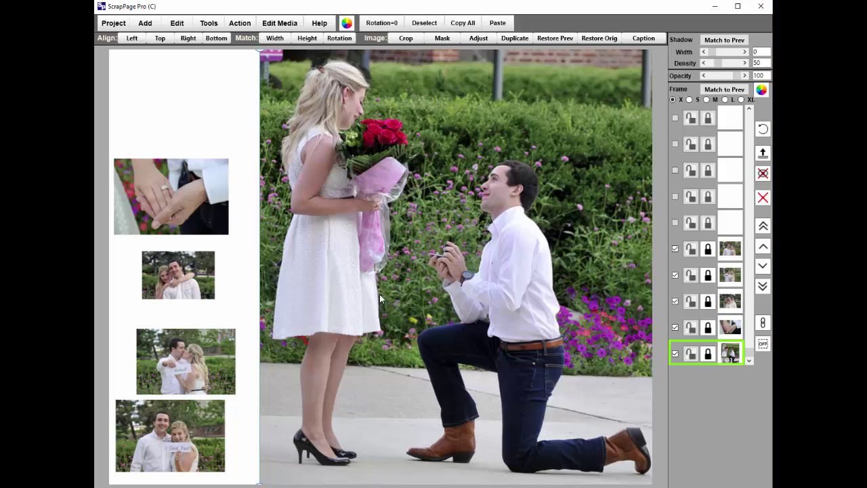
Add a color panel and reorder it to sit directly above the proposal photo and beneath the small photos.
{"action": "left_click", "coordinate": [187, 214]}
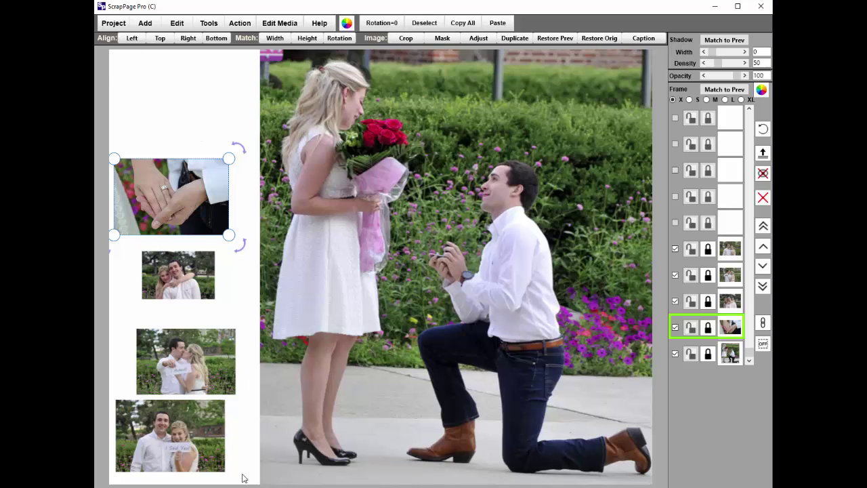
{"action": "left_click", "coordinate": [149, 25]}
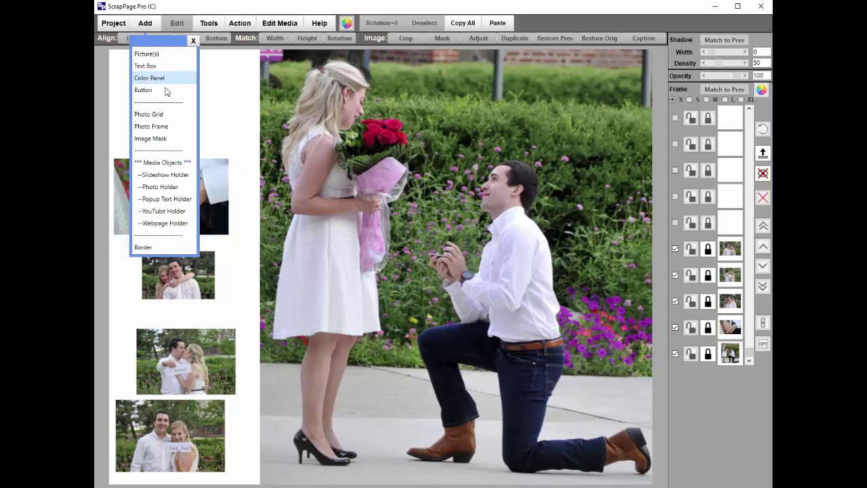
{"action": "left_click", "coordinate": [167, 83]}
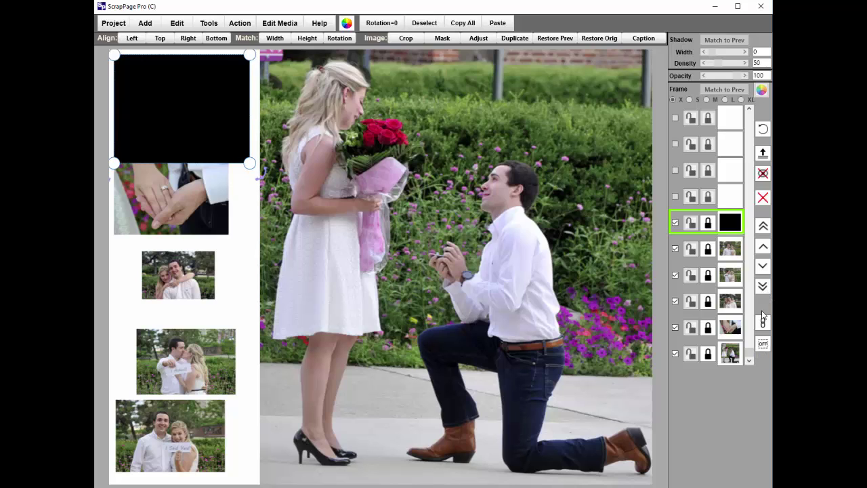
{"action": "left_click", "coordinate": [763, 288]}
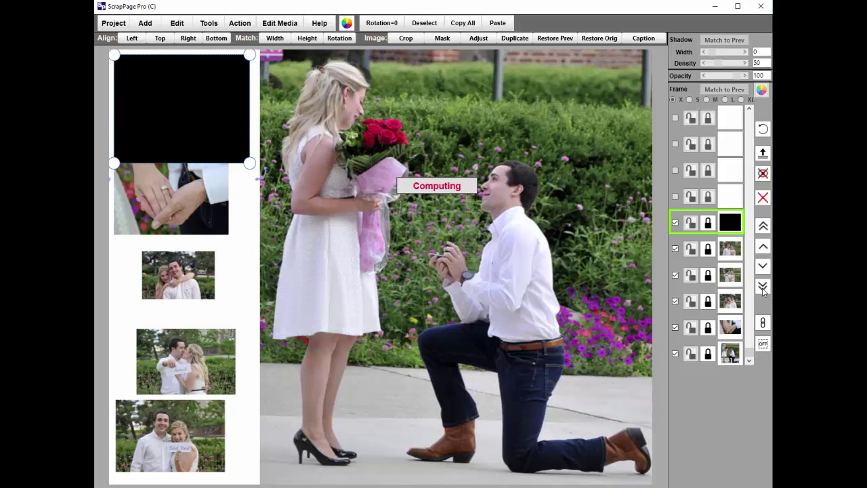
{"action": "left_click", "coordinate": [762, 247]}
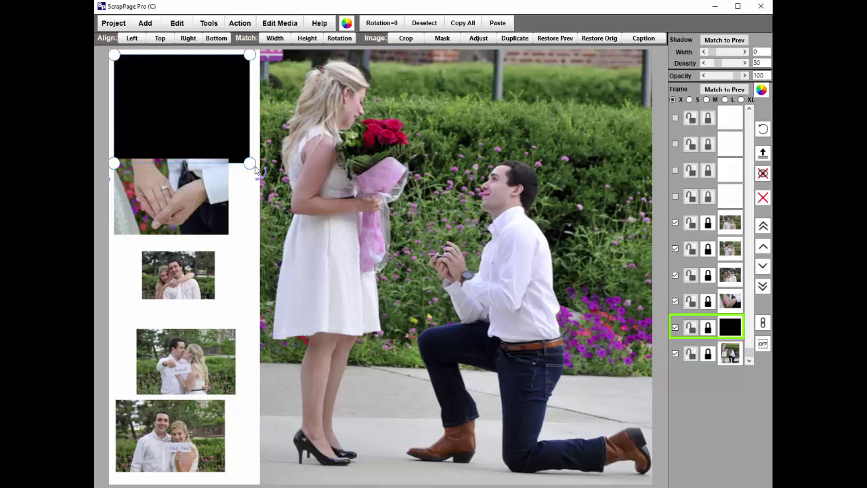
Resize and move the color panel to cover the full-height strip behind the small photos, meeting the proposal photo.
{"action": "left_click_drag", "start_coordinate": [249, 164], "coordinate": [266, 485]}
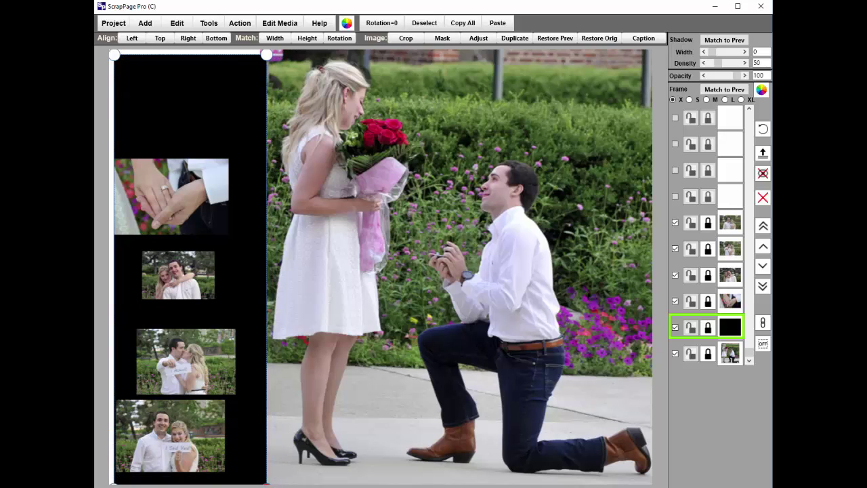
{"action": "left_click_drag", "start_coordinate": [248, 328], "coordinate": [235, 317]}
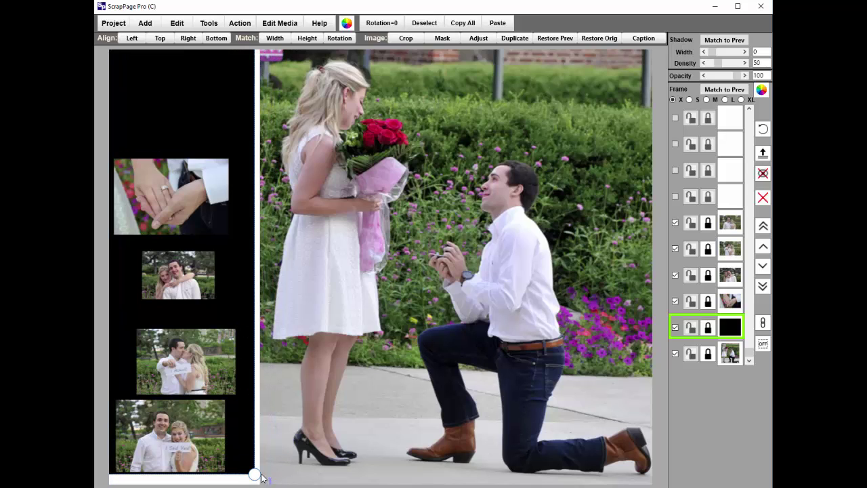
{"action": "left_click_drag", "start_coordinate": [254, 473], "coordinate": [266, 485]}
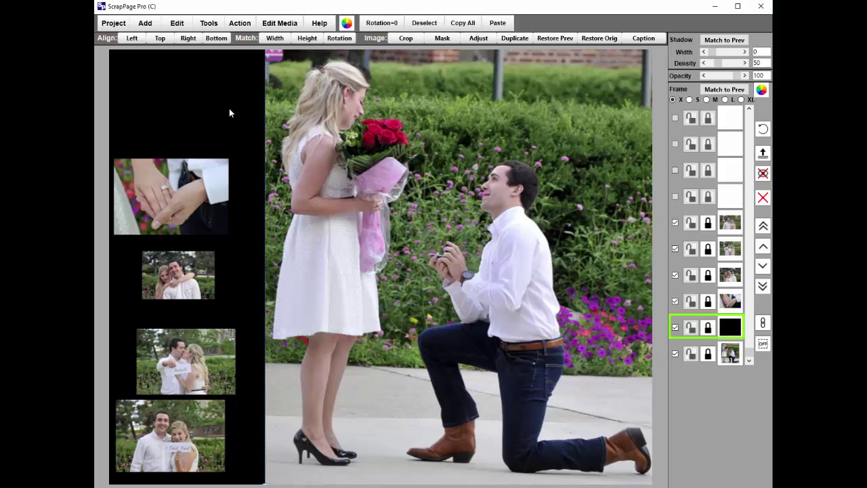
Recolor the side panel purple (BA82D1) from the saved swatches and apply the standard texture SPTX-Patches-4.jpg.
{"action": "left_click", "coordinate": [348, 25]}
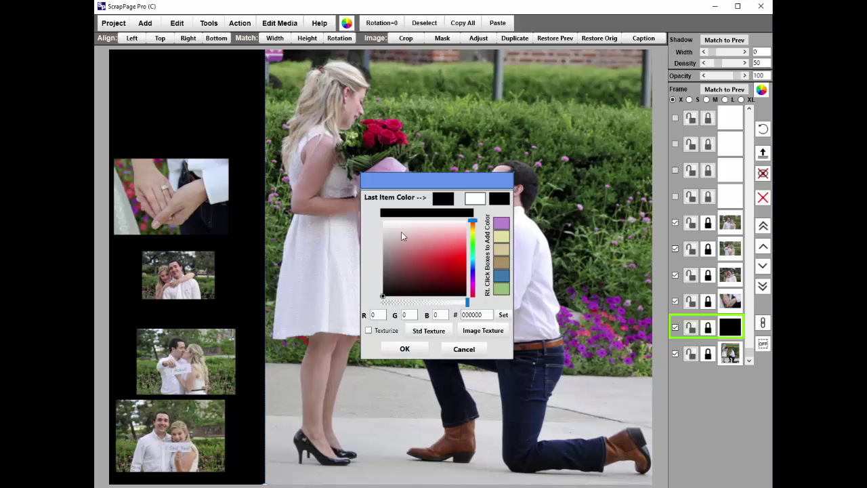
{"action": "left_click", "coordinate": [501, 225]}
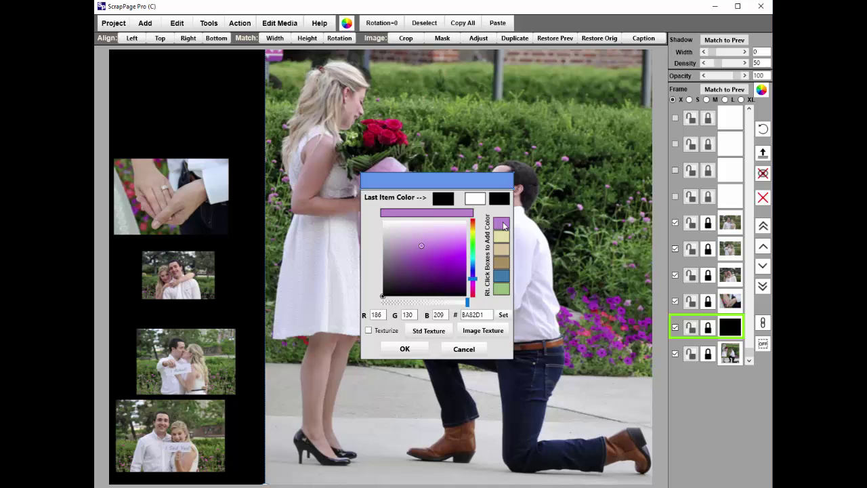
{"action": "left_click", "coordinate": [433, 332]}
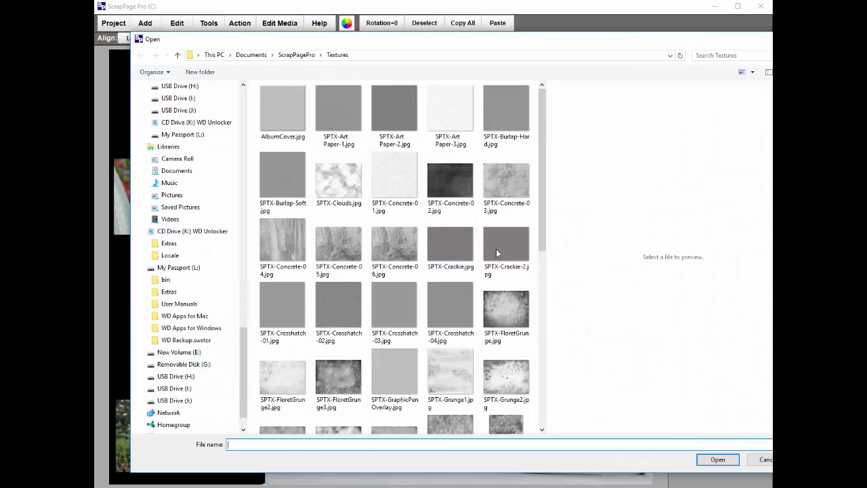
{"action": "left_click_drag", "start_coordinate": [544, 238], "coordinate": [552, 364]}
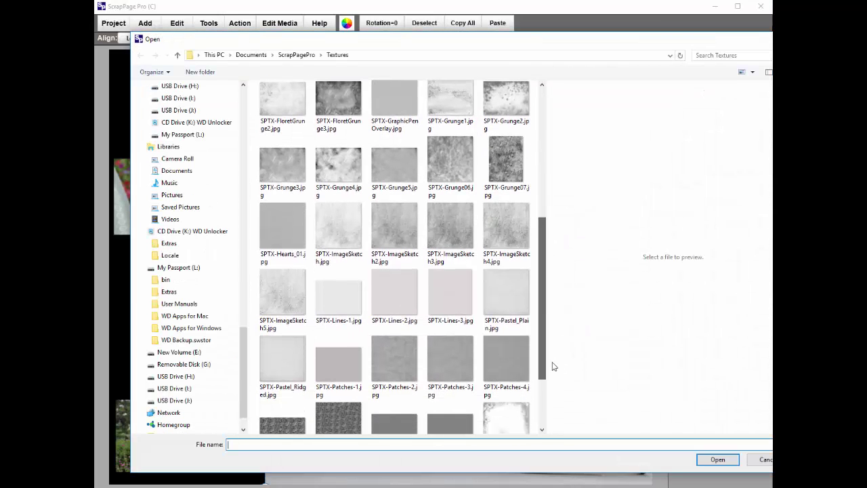
{"action": "left_click", "coordinate": [496, 365]}
{"action": "left_click", "coordinate": [718, 459]}
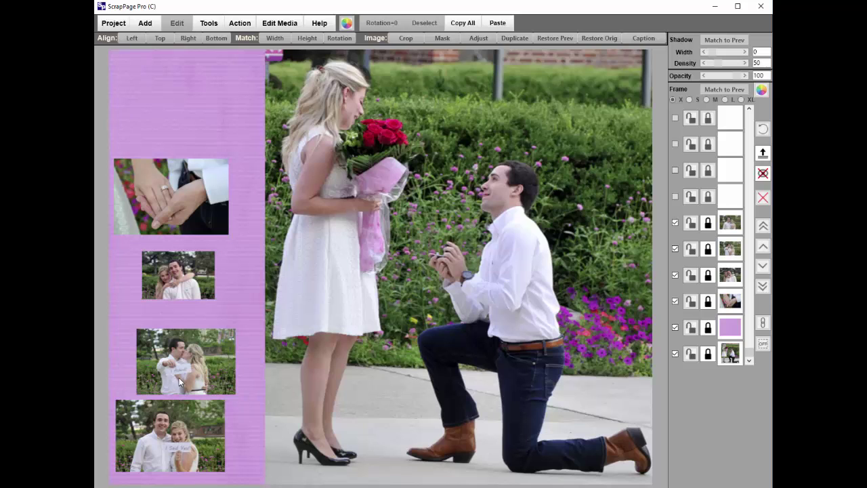
Rearrange the small photos down the purple panel in the order "I Asked!", "I Said Yes!", ring hands, and the embracing couple.
{"action": "left_click_drag", "start_coordinate": [180, 366], "coordinate": [177, 98]}
{"action": "left_click_drag", "start_coordinate": [183, 289], "coordinate": [185, 387]}
{"action": "left_click", "coordinate": [166, 438]}
{"action": "left_click_drag", "start_coordinate": [165, 439], "coordinate": [191, 164]}
{"action": "left_click_drag", "start_coordinate": [180, 217], "coordinate": [195, 290]}
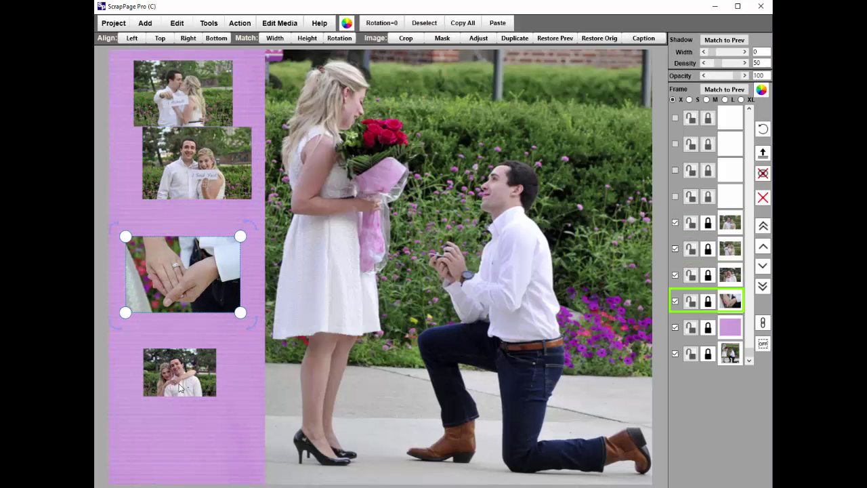
{"action": "left_click_drag", "start_coordinate": [179, 383], "coordinate": [182, 435]}
{"action": "left_click", "coordinate": [170, 271]}
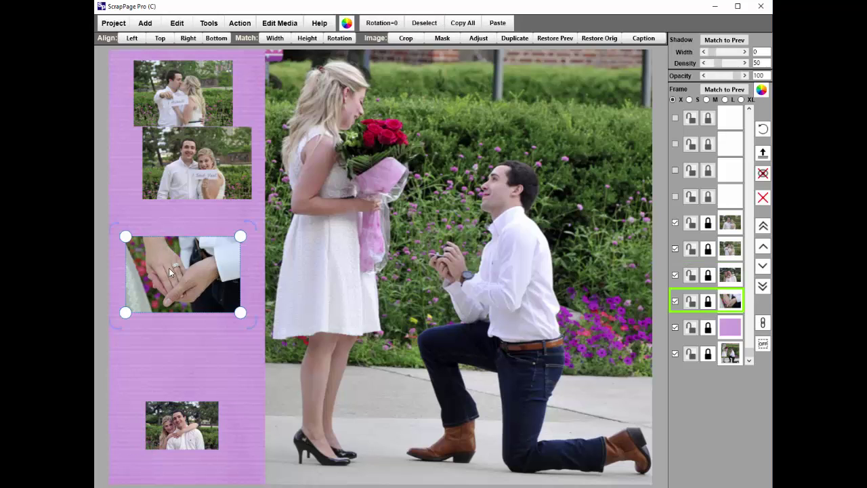
{"action": "left_click_drag", "start_coordinate": [179, 318], "coordinate": [182, 359]}
{"action": "left_click_drag", "start_coordinate": [186, 150], "coordinate": [187, 226]}
Shrink the "I Asked!" and "I Said Yes!" photos slightly and place the second between the first and the ring hands photo.
{"action": "left_click", "coordinate": [189, 104]}
{"action": "mouse_move", "coordinate": [233, 127]}
{"action": "left_mouse_down"}
{"action": "mouse_move", "coordinate": [562, 345]}
{"action": "mouse_move", "coordinate": [302, 187]}
{"action": "mouse_move", "coordinate": [220, 118]}
{"action": "left_mouse_up"}
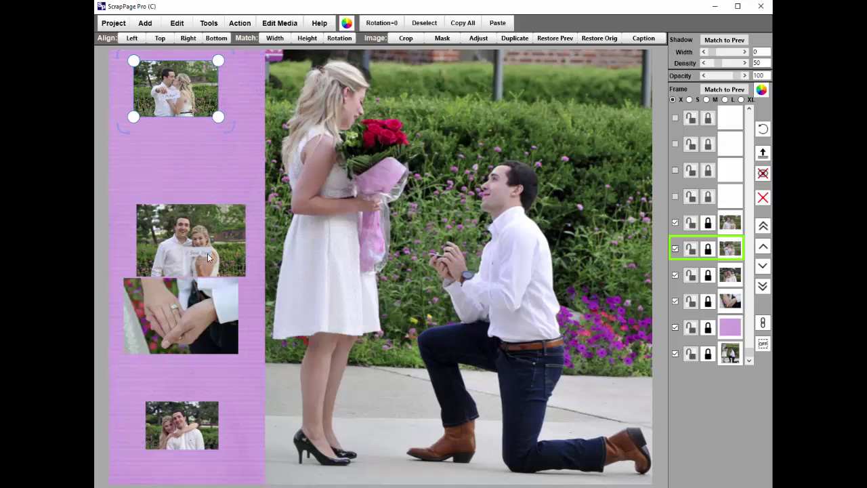
{"action": "left_click", "coordinate": [207, 253]}
{"action": "mouse_move", "coordinate": [246, 276]}
{"action": "left_mouse_down"}
{"action": "mouse_move", "coordinate": [474, 427]}
{"action": "mouse_move", "coordinate": [540, 433]}
{"action": "mouse_move", "coordinate": [254, 230]}
{"action": "mouse_move", "coordinate": [323, 267]}
{"action": "mouse_move", "coordinate": [268, 293]}
{"action": "mouse_move", "coordinate": [237, 271]}
{"action": "left_mouse_up"}
{"action": "left_click_drag", "start_coordinate": [188, 206], "coordinate": [180, 170]}
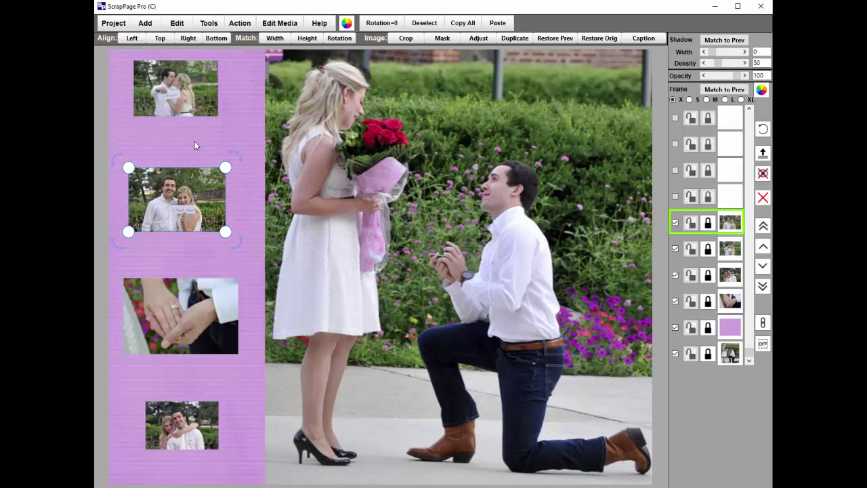
Enlarge the "I Asked!" photo, crop it closely around the kissing couple, and place it at the top of the purple panel.
{"action": "left_click", "coordinate": [183, 105]}
{"action": "left_click_drag", "start_coordinate": [218, 116], "coordinate": [286, 169]}
{"action": "double_click", "coordinate": [202, 115]}
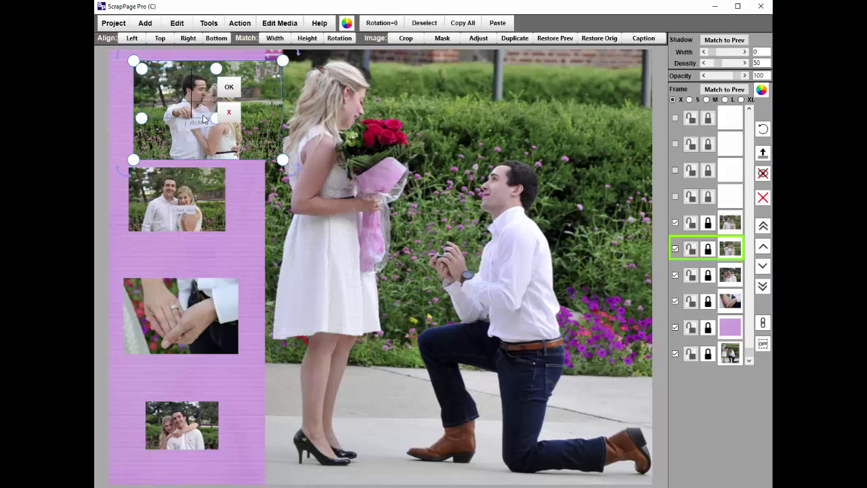
{"action": "left_click_drag", "start_coordinate": [191, 105], "coordinate": [249, 163]}
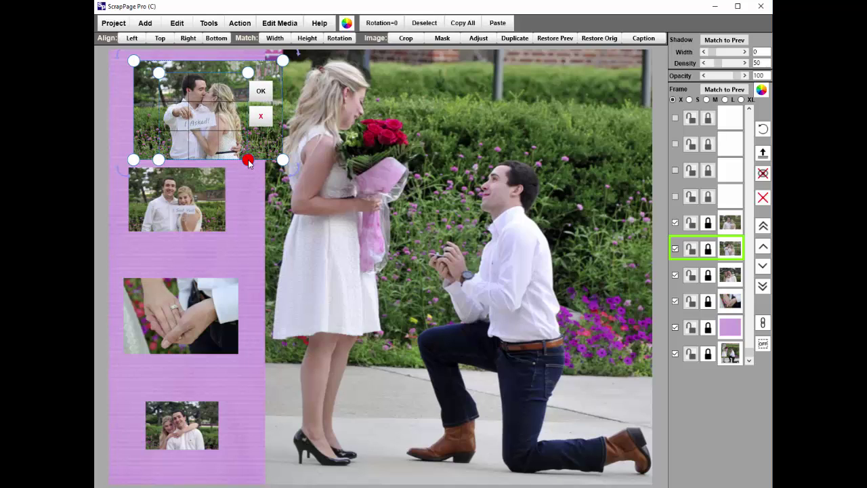
{"action": "left_click", "coordinate": [258, 93]}
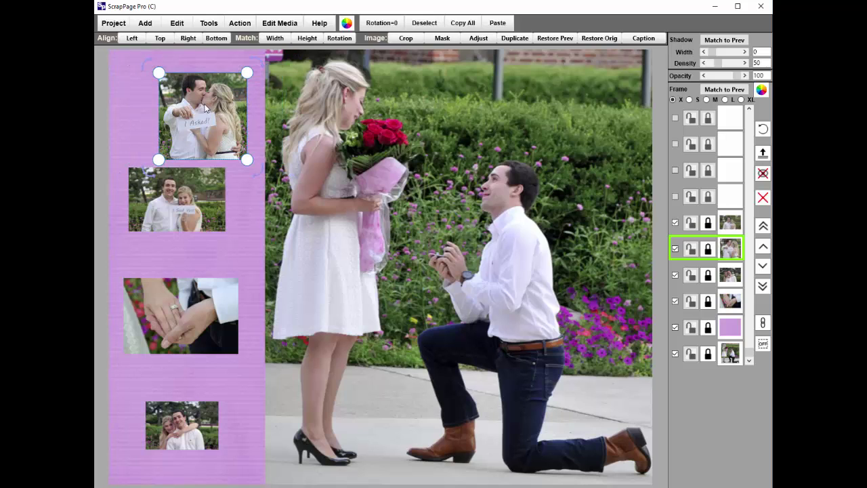
{"action": "left_click_drag", "start_coordinate": [203, 107], "coordinate": [169, 95]}
Crop the "I Said Yes!" photo around the couple using Prev Object Aspect and enlarge it to about the "I Asked!" photo's size.
{"action": "left_click_drag", "start_coordinate": [191, 177], "coordinate": [185, 197]}
{"action": "left_click_drag", "start_coordinate": [181, 239], "coordinate": [187, 206]}
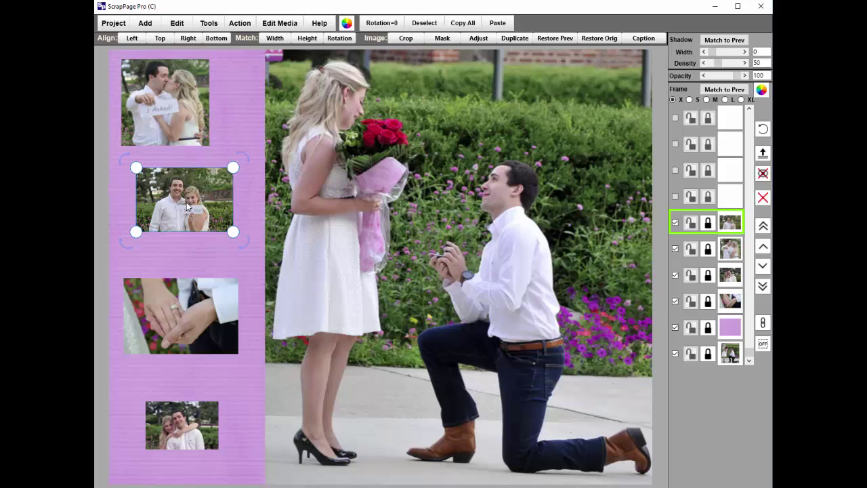
{"action": "left_click", "coordinate": [406, 39]}
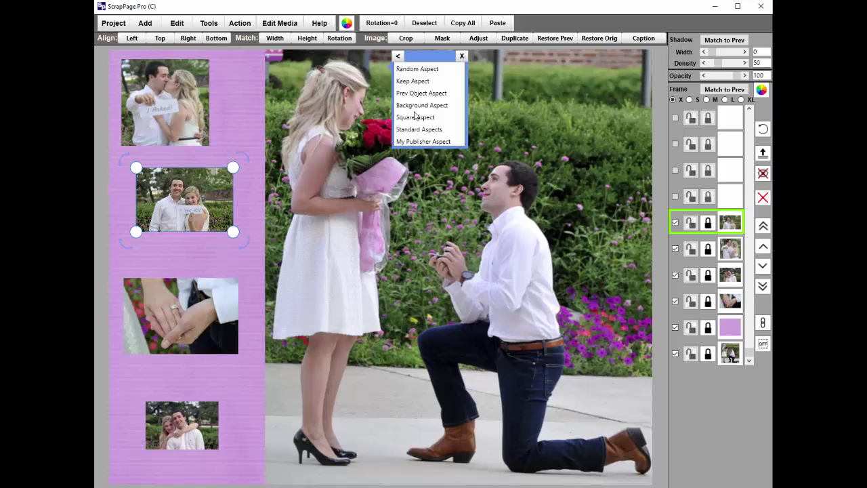
{"action": "left_click", "coordinate": [414, 94]}
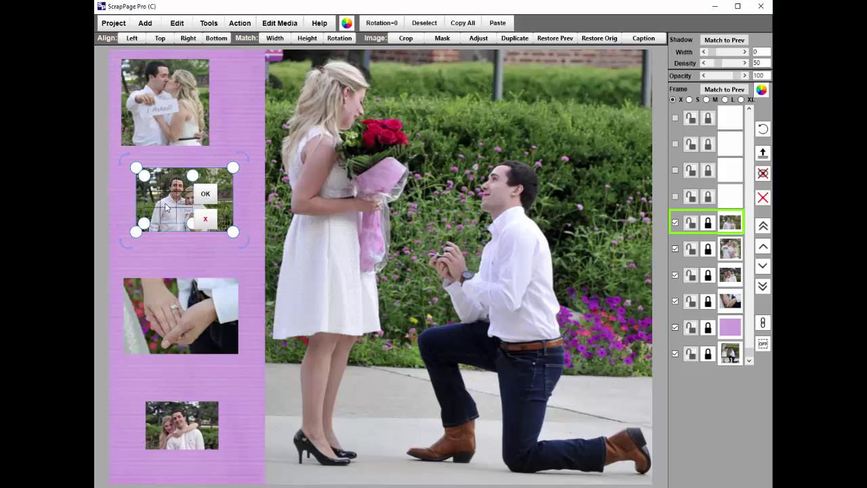
{"action": "left_click_drag", "start_coordinate": [180, 208], "coordinate": [200, 231]}
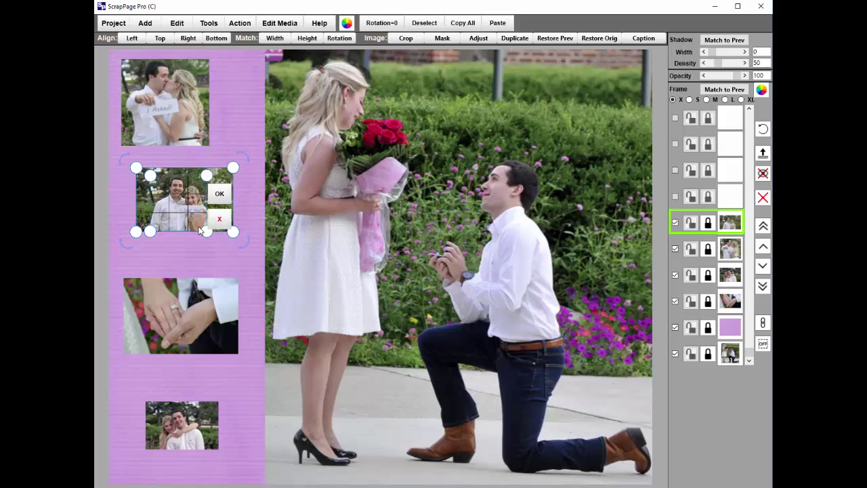
{"action": "left_click", "coordinate": [217, 196]}
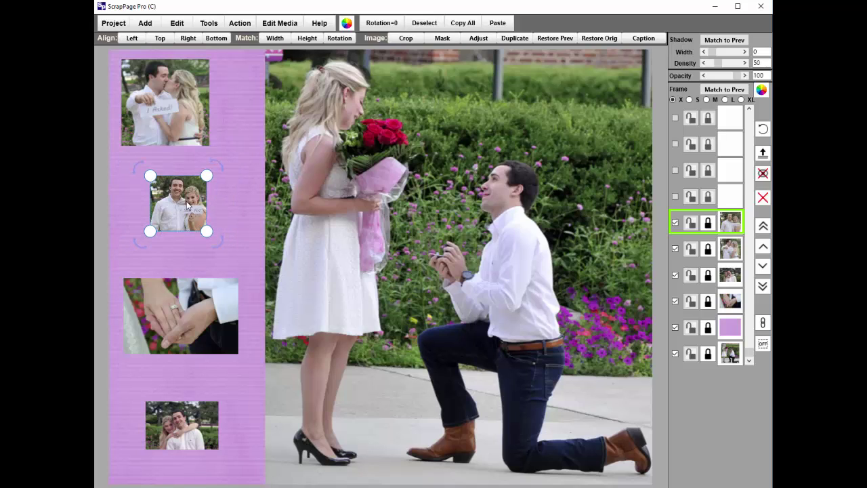
{"action": "left_click_drag", "start_coordinate": [180, 210], "coordinate": [210, 241]}
Crop the ring hands photo with Prev Object Aspect taken from the "I Said Yes!" photo, keeping its full height around the hands.
{"action": "left_click", "coordinate": [198, 305]}
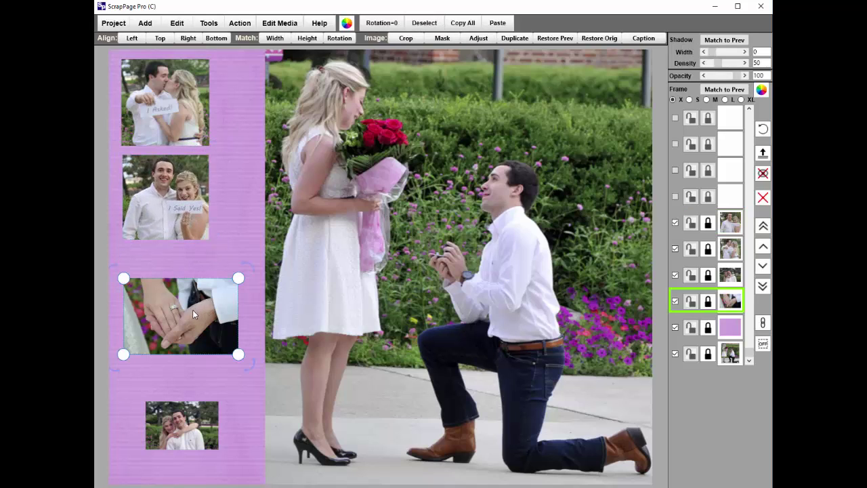
{"action": "left_click", "coordinate": [178, 302]}
{"action": "left_click", "coordinate": [208, 329]}
{"action": "left_click", "coordinate": [165, 206]}
{"action": "left_click", "coordinate": [170, 303]}
{"action": "left_click", "coordinate": [411, 39]}
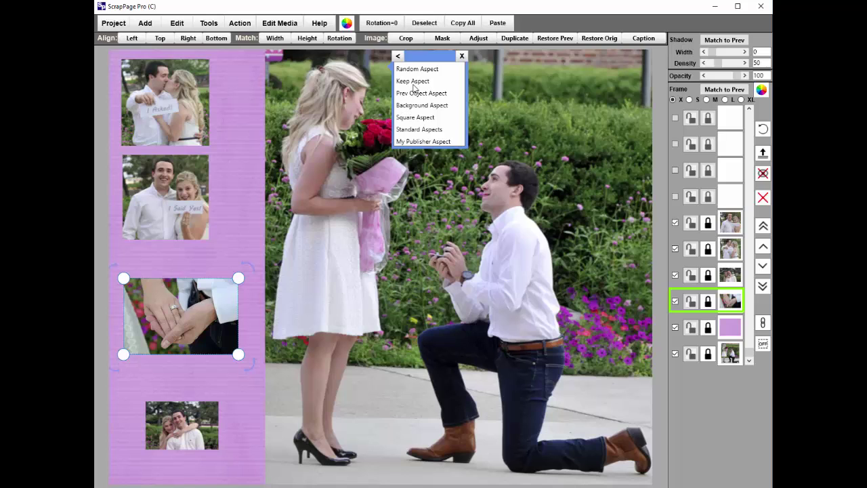
{"action": "left_click", "coordinate": [414, 93]}
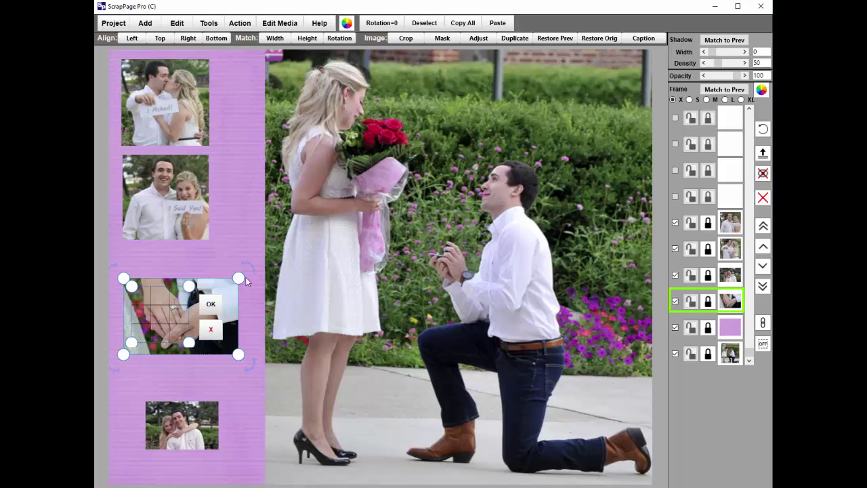
{"action": "left_click_drag", "start_coordinate": [191, 336], "coordinate": [216, 354]}
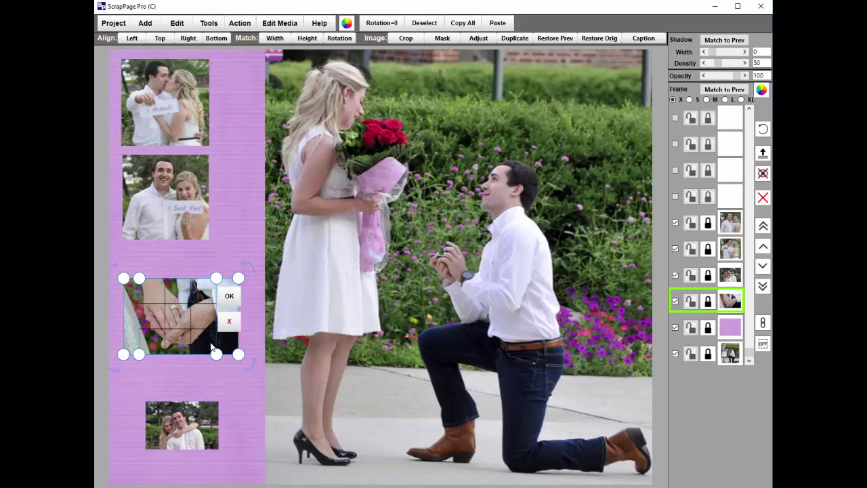
{"action": "left_click", "coordinate": [230, 297]}
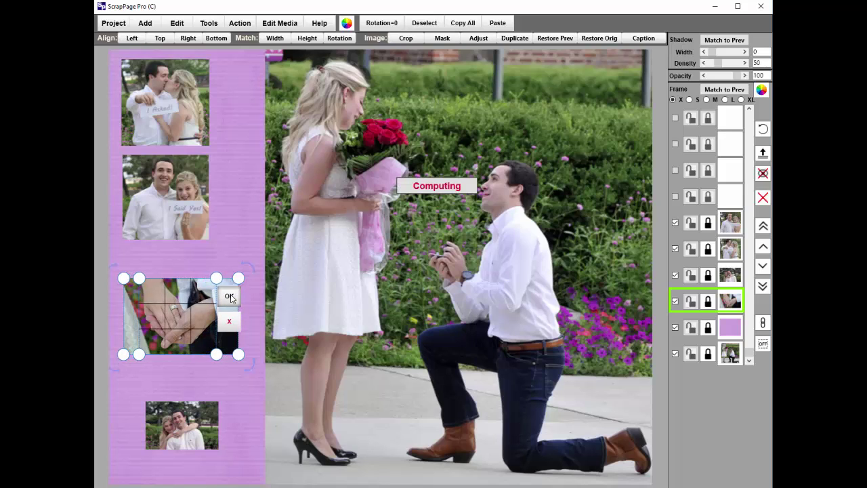
Enlarge the embracing couple photo and crop it around the couple using Prev Object Aspect.
{"action": "left_click", "coordinate": [178, 425]}
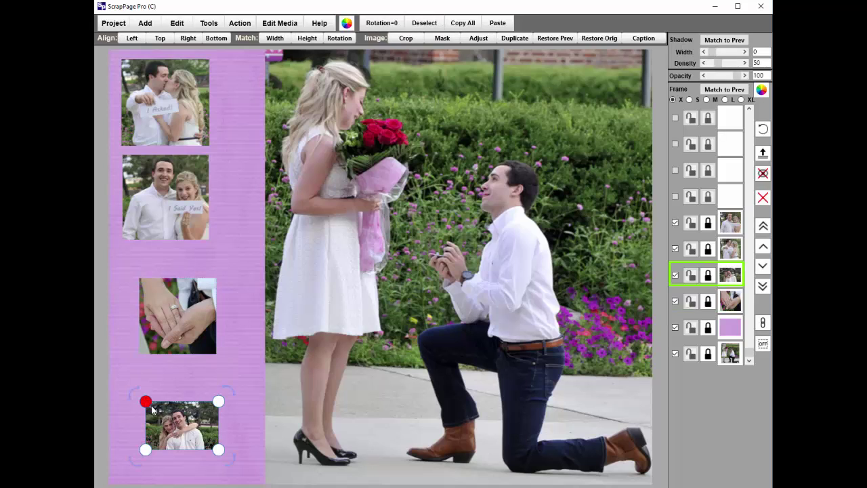
{"action": "left_click_drag", "start_coordinate": [145, 401], "coordinate": [113, 379]}
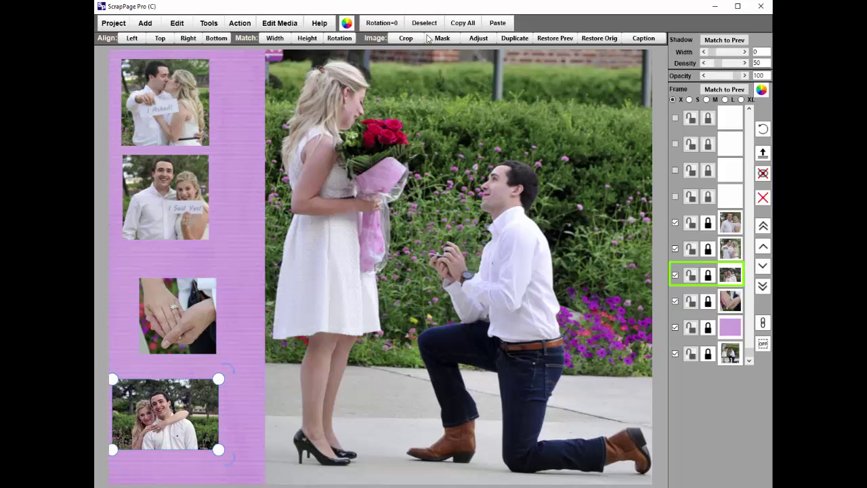
{"action": "left_click", "coordinate": [406, 39]}
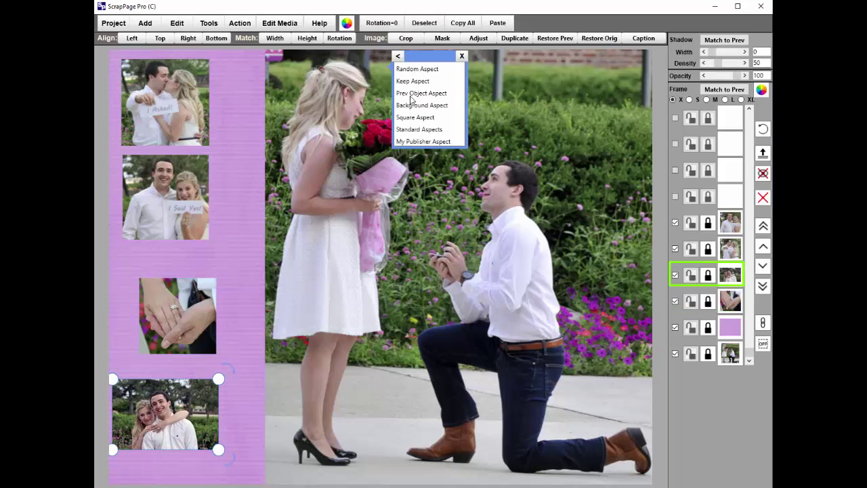
{"action": "left_click", "coordinate": [410, 96]}
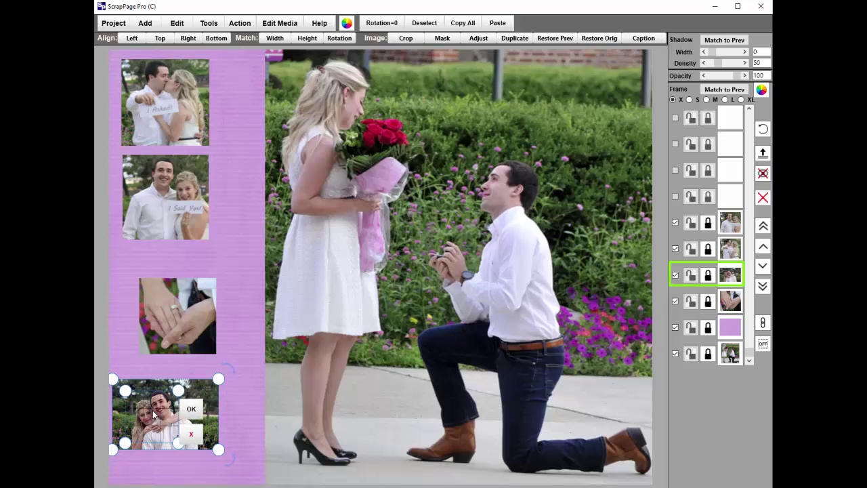
{"action": "left_click_drag", "start_coordinate": [153, 410], "coordinate": [154, 404]}
{"action": "left_click_drag", "start_coordinate": [180, 439], "coordinate": [196, 449]}
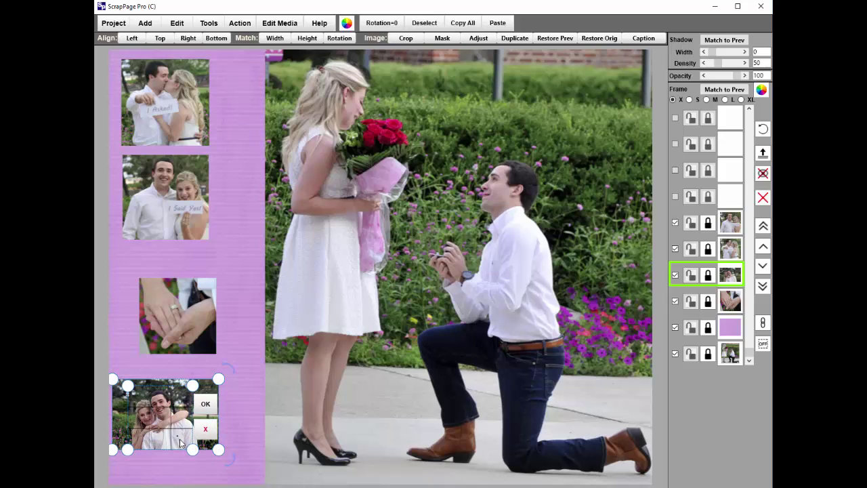
{"action": "left_click", "coordinate": [206, 405]}
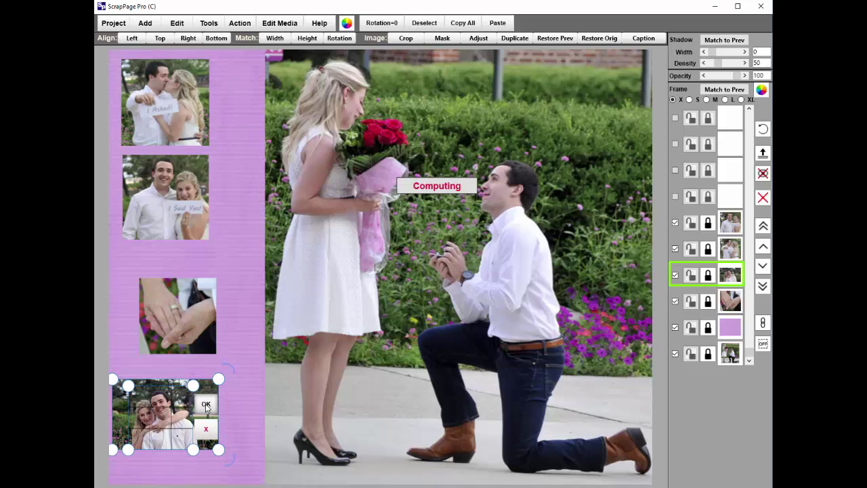
Move the "I Said Yes!" photo down to the ring hands photo and enlarge the "I Asked!" photo to span most of the panel's width.
{"action": "left_click", "coordinate": [169, 223]}
{"action": "left_click_drag", "start_coordinate": [157, 179], "coordinate": [164, 219]}
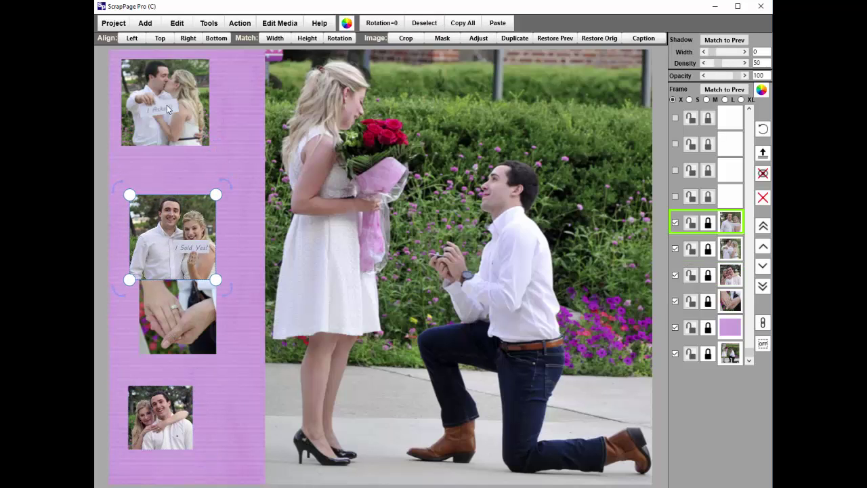
{"action": "left_click", "coordinate": [169, 110]}
{"action": "mouse_move", "coordinate": [210, 146]}
{"action": "left_mouse_down"}
{"action": "mouse_move", "coordinate": [250, 172]}
{"action": "mouse_move", "coordinate": [223, 155]}
{"action": "left_mouse_up"}
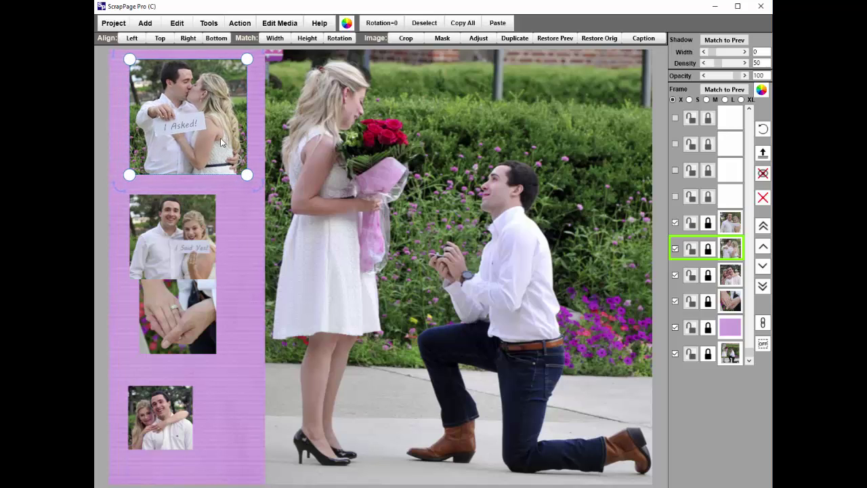
{"action": "key", "text": "Left"}
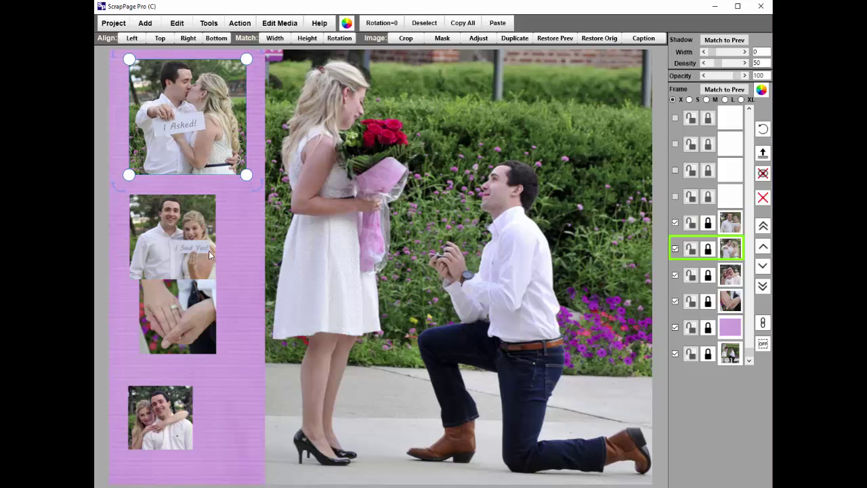
Match the embracing couple photo's height to the "I Asked!" photo, place it at the panel's bottom, and align their left edges.
{"action": "left_click", "coordinate": [170, 404]}
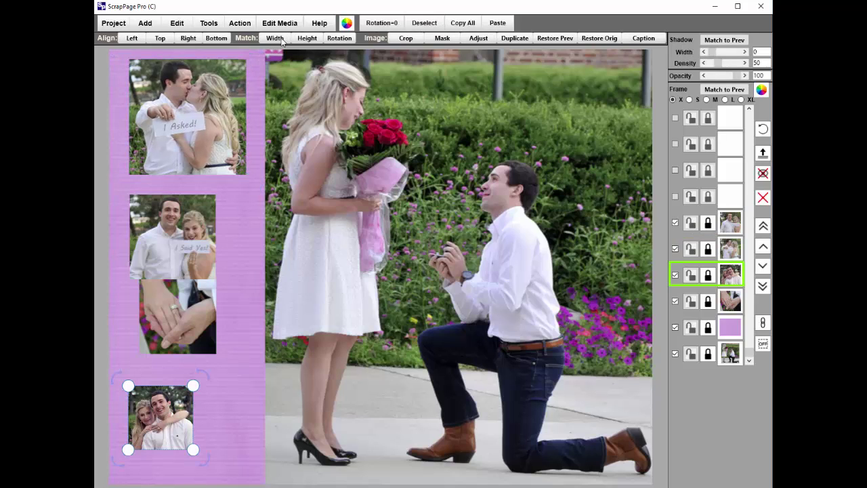
{"action": "left_click", "coordinate": [308, 38]}
{"action": "left_click_drag", "start_coordinate": [194, 428], "coordinate": [188, 399]}
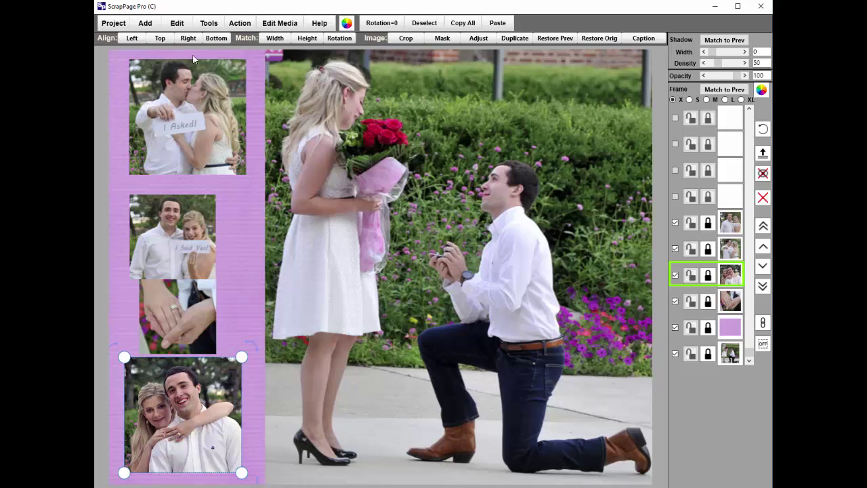
{"action": "left_click", "coordinate": [131, 39]}
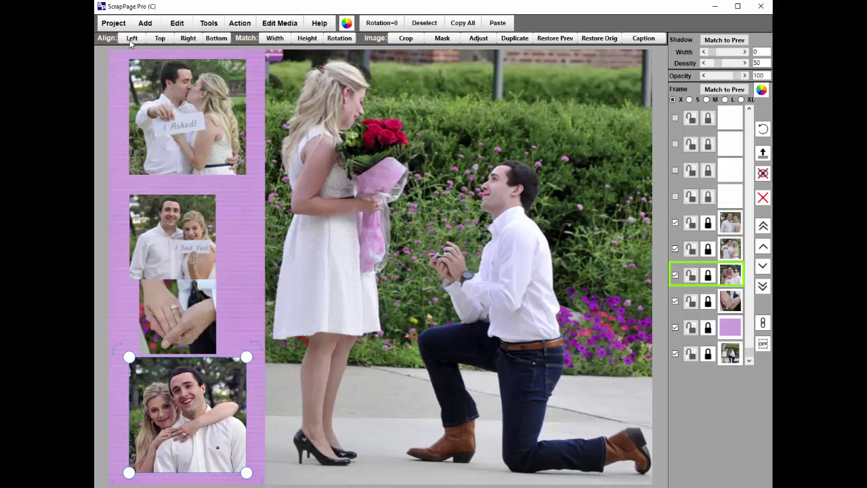
Shrink the "I Asked!" photo slightly within the purple panel.
{"action": "left_click", "coordinate": [180, 232]}
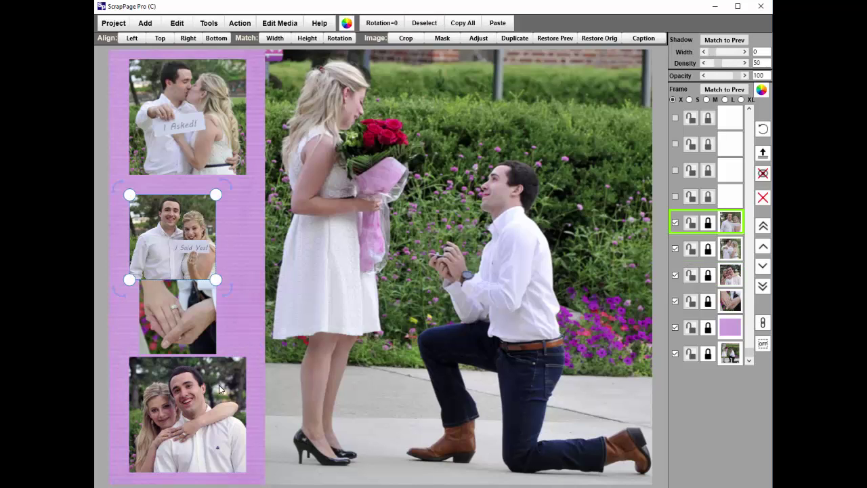
{"action": "left_click", "coordinate": [240, 78]}
{"action": "left_click_drag", "start_coordinate": [246, 60], "coordinate": [215, 84]}
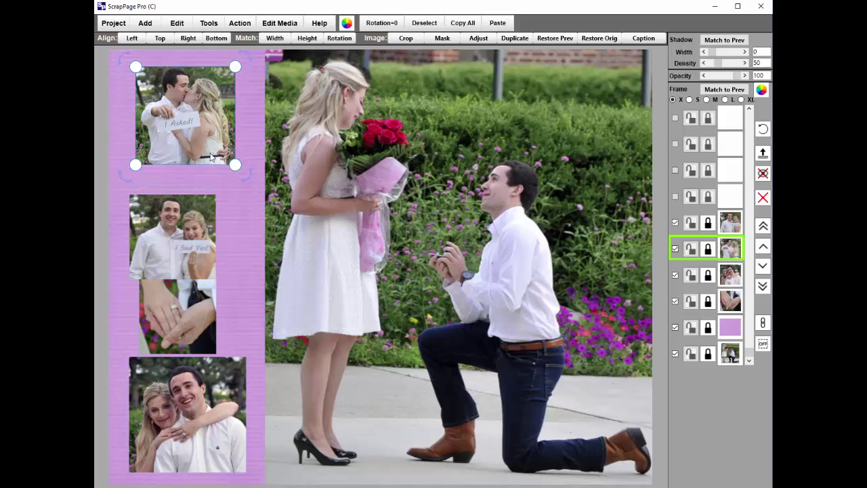
Match the embracing couple photo's height to the resized "I Asked!" photo, shift it down slightly, and align their left edges.
{"action": "left_click", "coordinate": [165, 426]}
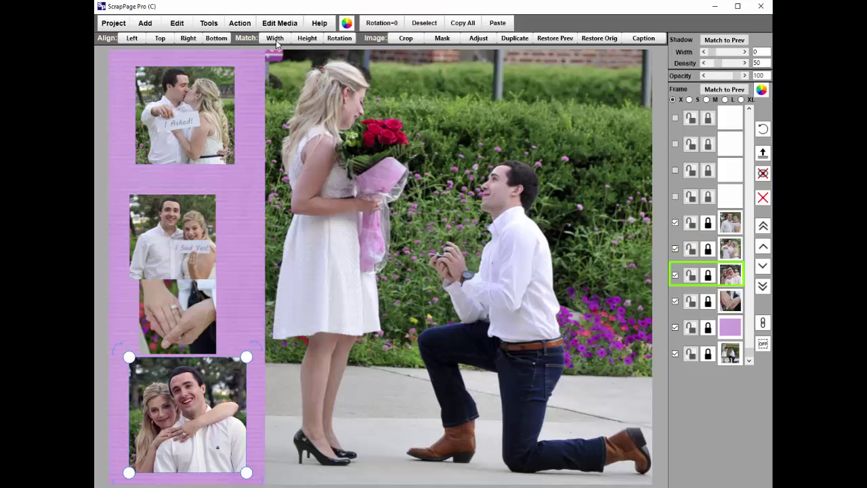
{"action": "left_click", "coordinate": [308, 38]}
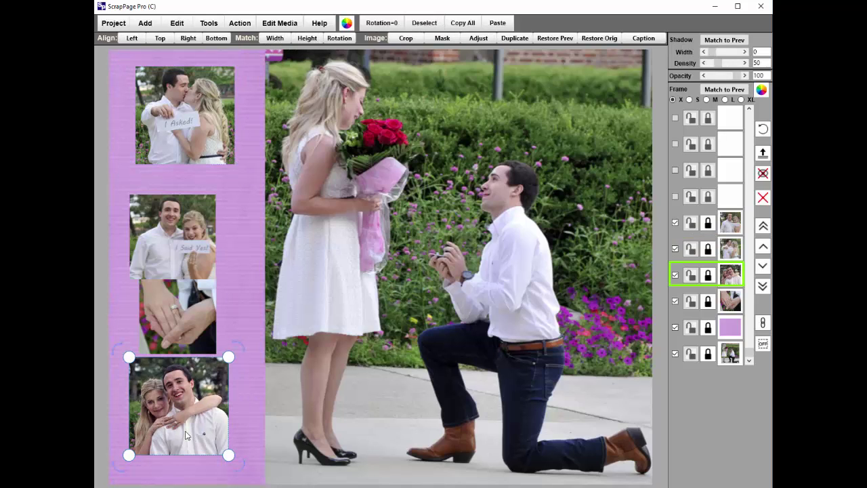
{"action": "left_click_drag", "start_coordinate": [191, 417], "coordinate": [195, 427]}
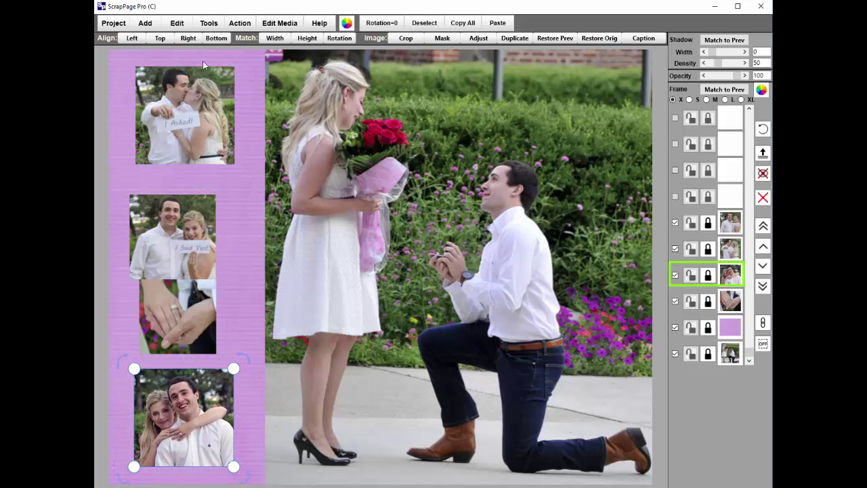
{"action": "left_click", "coordinate": [128, 41]}
Match the heights of the "I Said Yes!" and ring hands photos to the other small photos.
{"action": "left_click", "coordinate": [169, 249]}
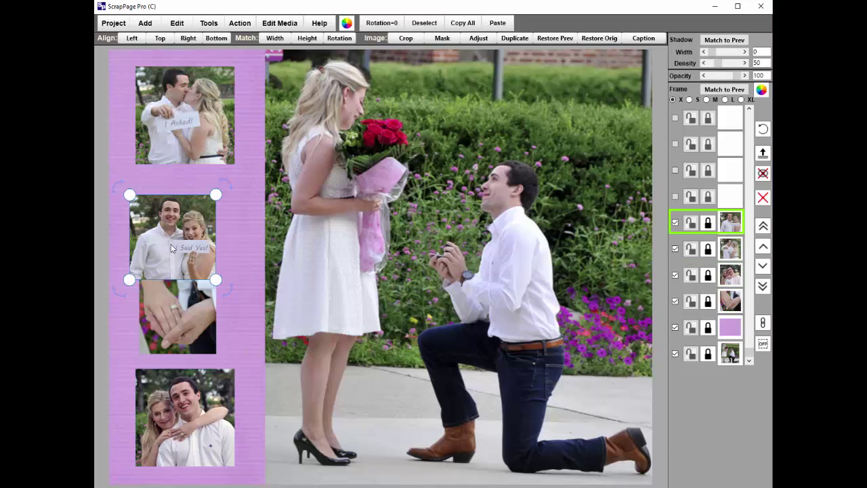
{"action": "left_click", "coordinate": [306, 39]}
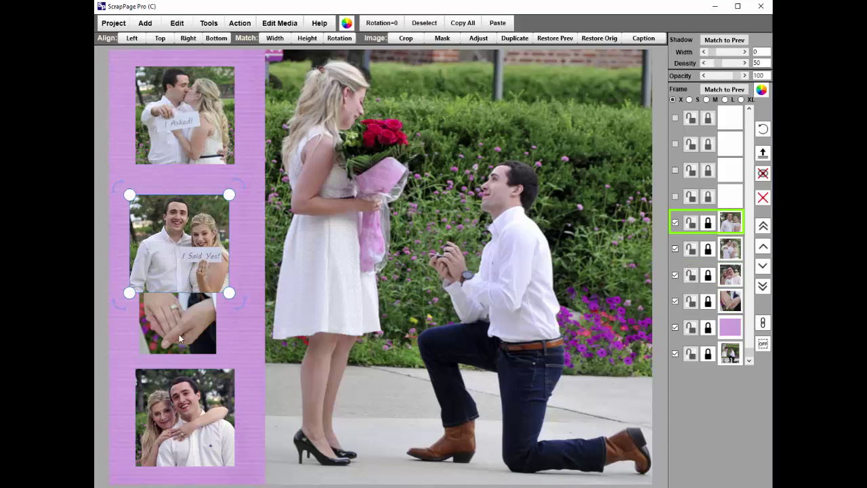
{"action": "left_click", "coordinate": [179, 334]}
{"action": "left_click", "coordinate": [307, 39]}
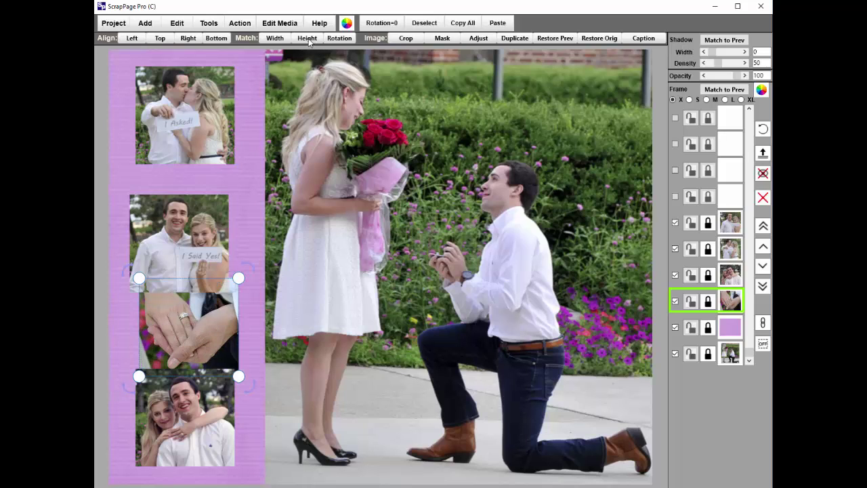
Move the "I Said Yes!" photo up beneath the "I Asked!" photo and place the ring hands photo directly below it.
{"action": "left_click", "coordinate": [195, 227]}
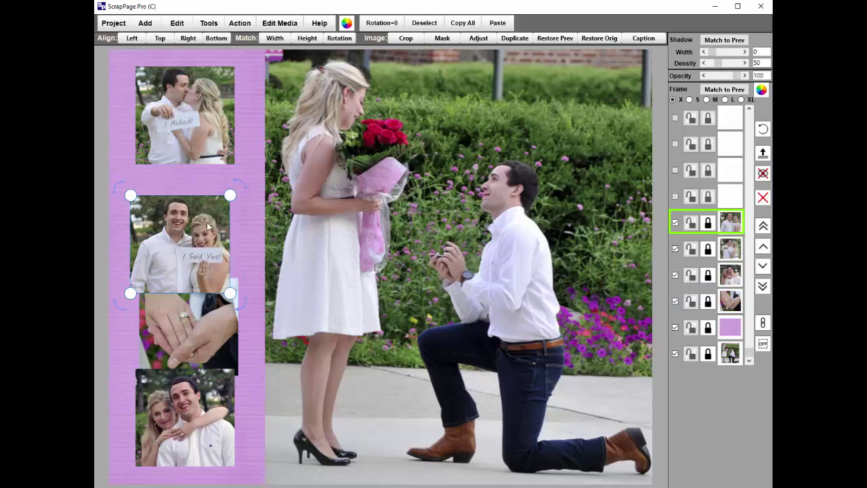
{"action": "left_click_drag", "start_coordinate": [195, 226], "coordinate": [201, 203]}
{"action": "left_click", "coordinate": [188, 332]}
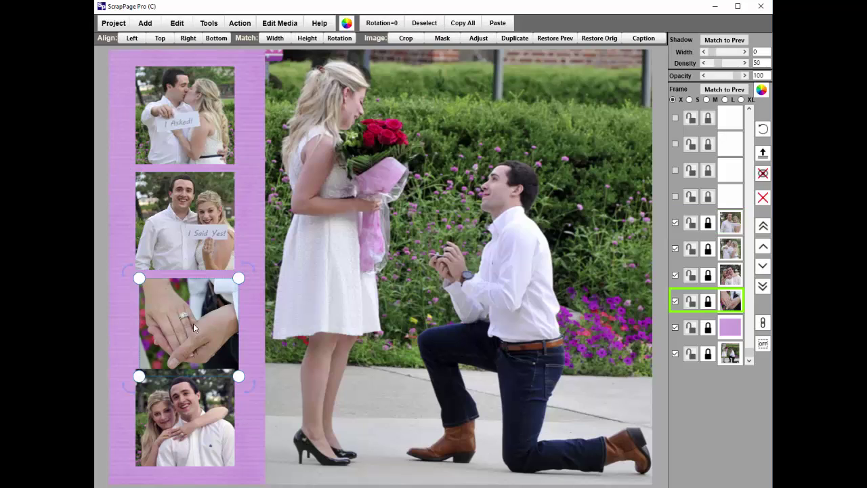
{"action": "left_click_drag", "start_coordinate": [193, 323], "coordinate": [191, 316]}
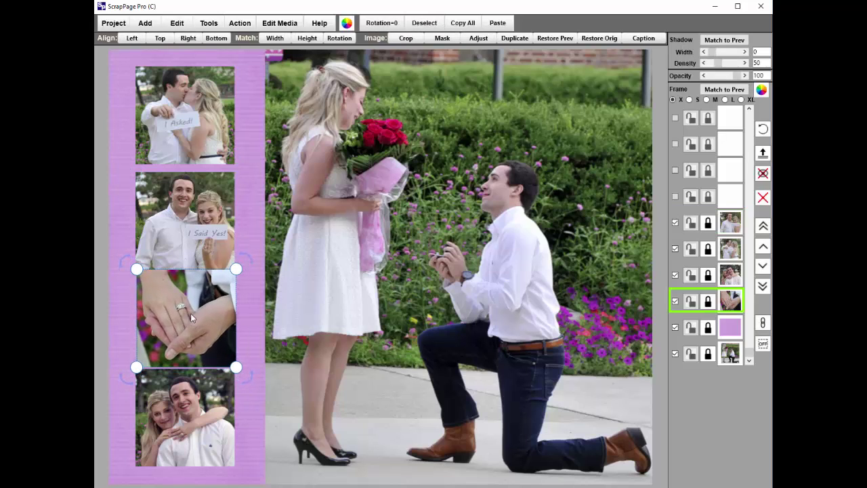
Move the "I Asked!" photo up near the panel's top and the embracing couple photo down near its bottom.
{"action": "left_click", "coordinate": [197, 99]}
{"action": "left_click_drag", "start_coordinate": [197, 99], "coordinate": [196, 90]}
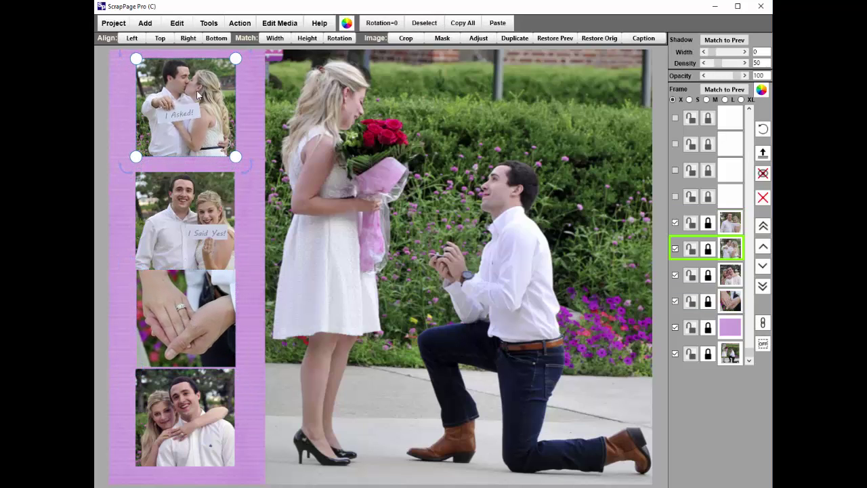
{"action": "left_click", "coordinate": [201, 415]}
{"action": "left_click_drag", "start_coordinate": [201, 415], "coordinate": [199, 425]}
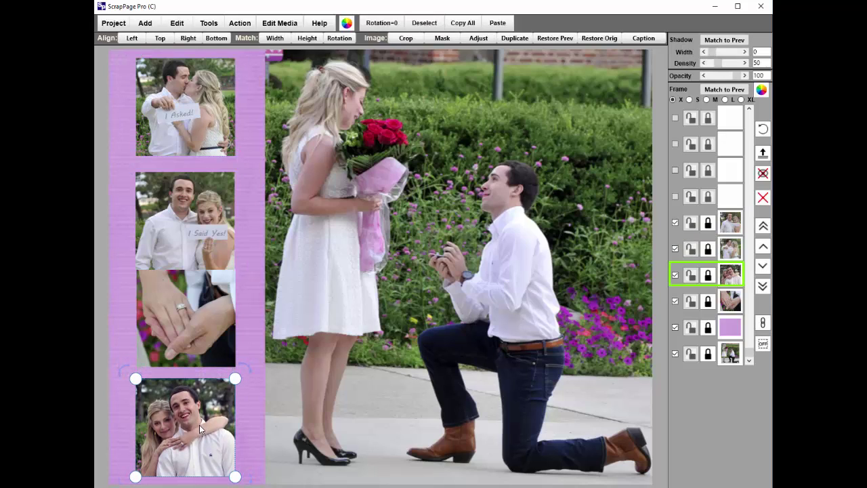
Align the embracing couple photo's left edge with the "I Asked!" photo.
{"action": "left_click", "coordinate": [177, 216]}
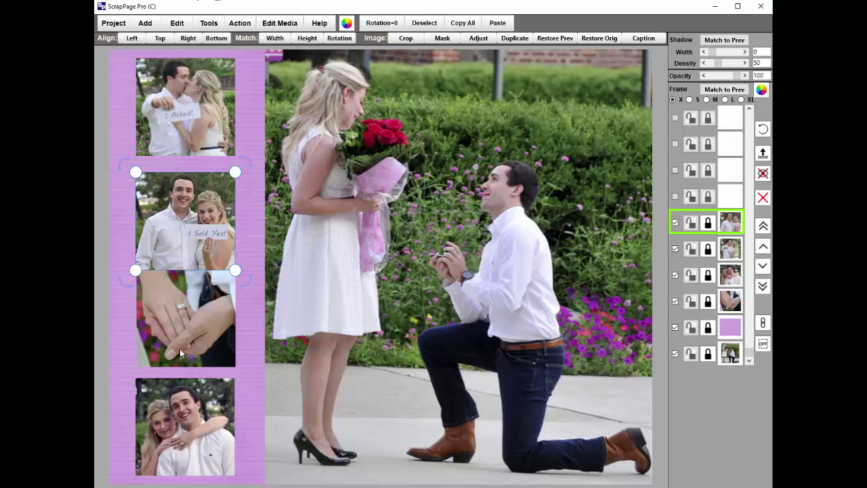
{"action": "left_click", "coordinate": [186, 407]}
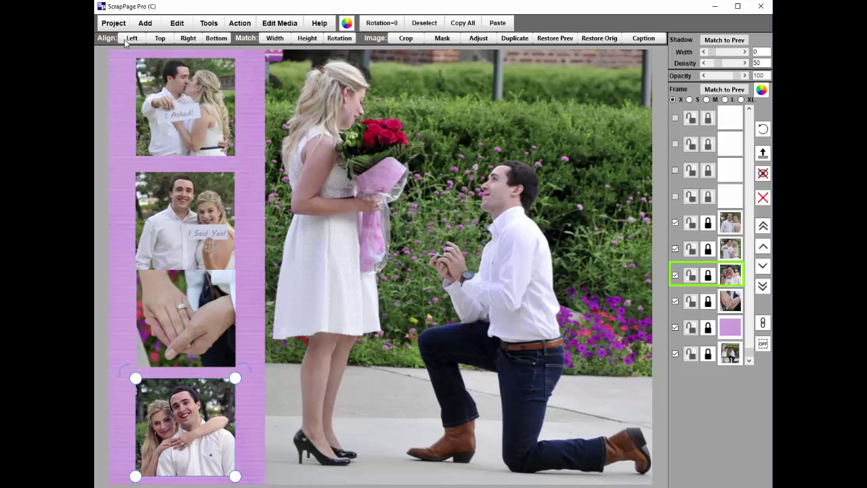
{"action": "left_click", "coordinate": [166, 95]}
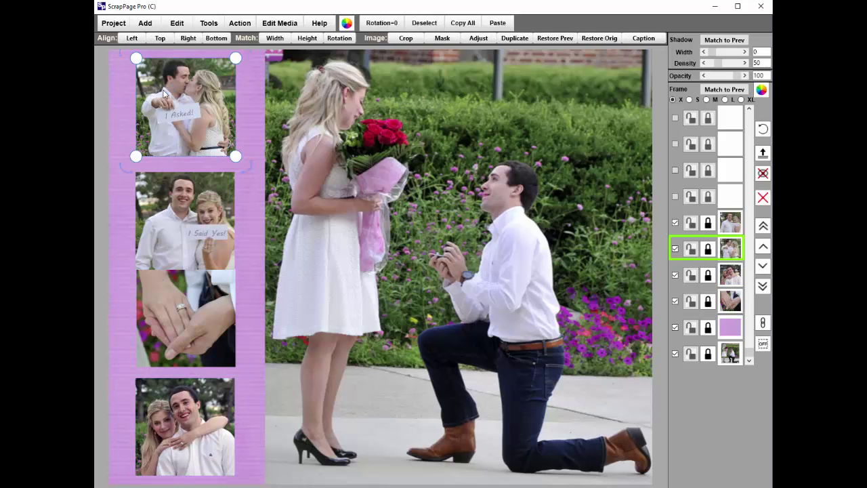
{"action": "left_click", "coordinate": [162, 402]}
{"action": "left_click", "coordinate": [138, 40]}
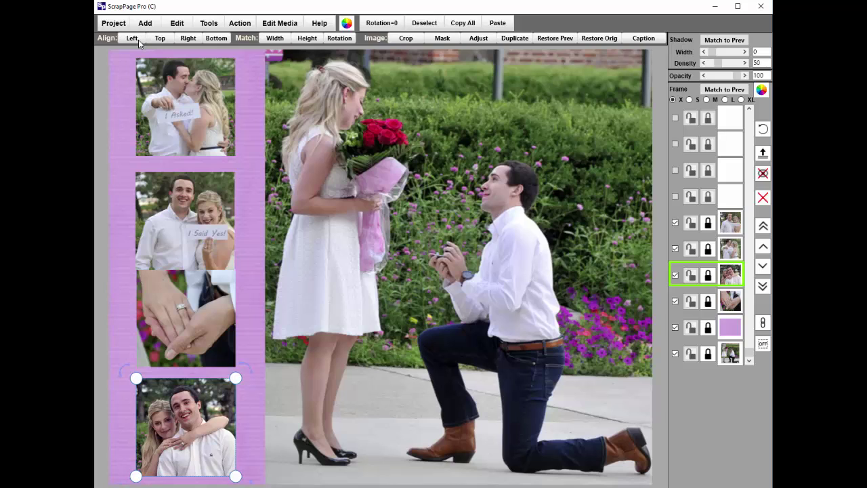
Reposition the "I Said Yes!" and ring hands photos vertically so the gaps between all four small photos are even.
{"action": "left_click", "coordinate": [179, 217]}
{"action": "left_click_drag", "start_coordinate": [179, 216], "coordinate": [180, 207]}
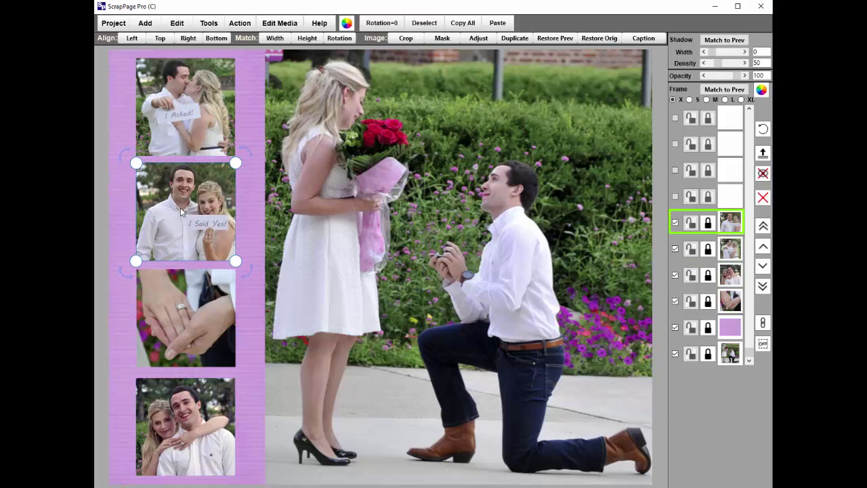
{"action": "left_click", "coordinate": [181, 299]}
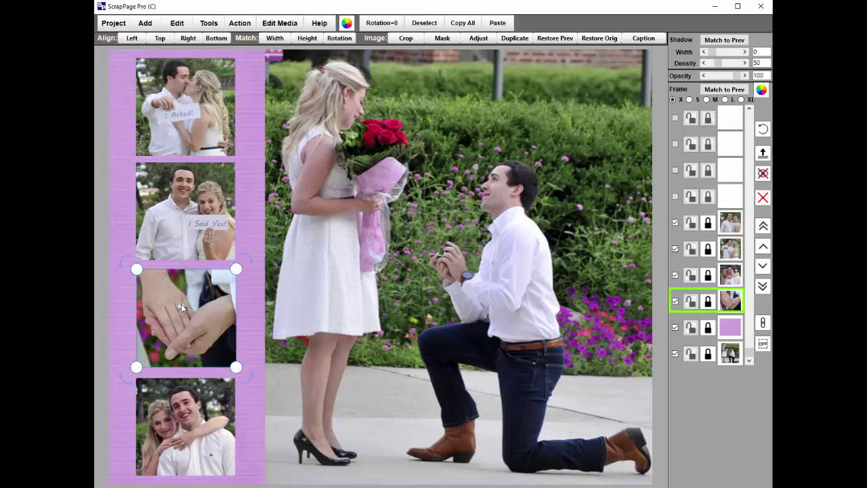
{"action": "left_click_drag", "start_coordinate": [181, 305], "coordinate": [181, 308]}
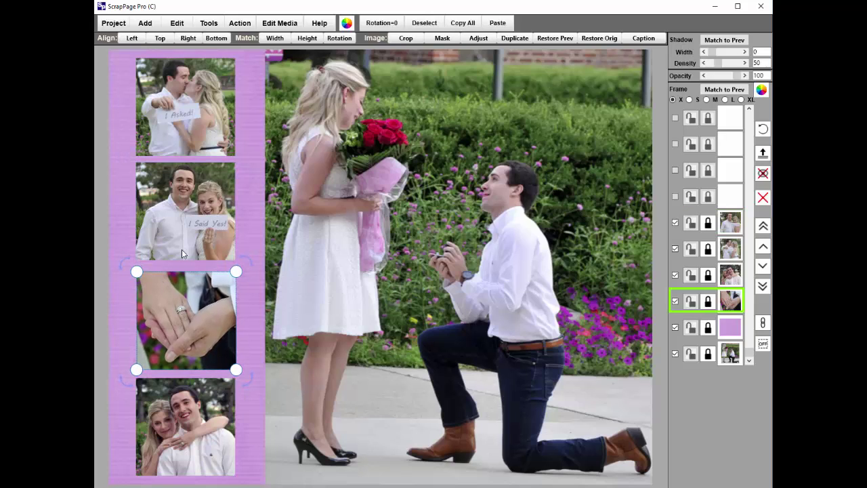
{"action": "left_click", "coordinate": [183, 224]}
{"action": "left_click_drag", "start_coordinate": [183, 244], "coordinate": [183, 246]}
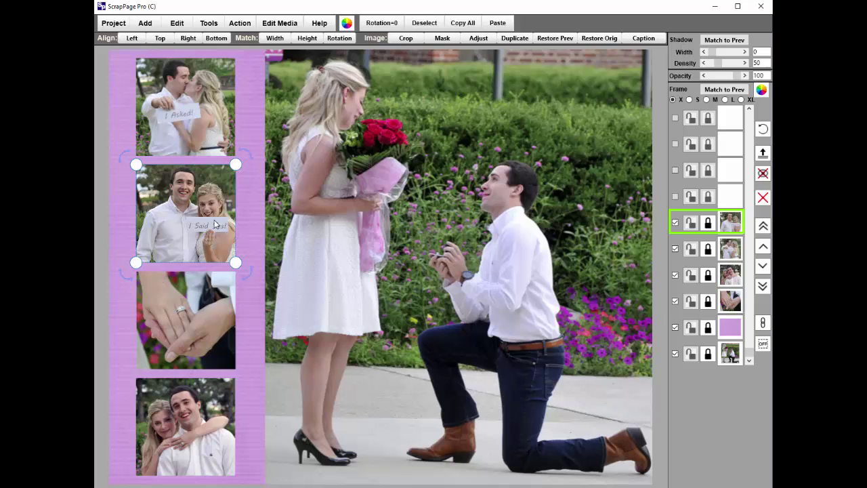
Align the left edges of the "I Said Yes!" and ring hands photos with the "I Asked!" photo.
{"action": "left_click", "coordinate": [183, 112]}
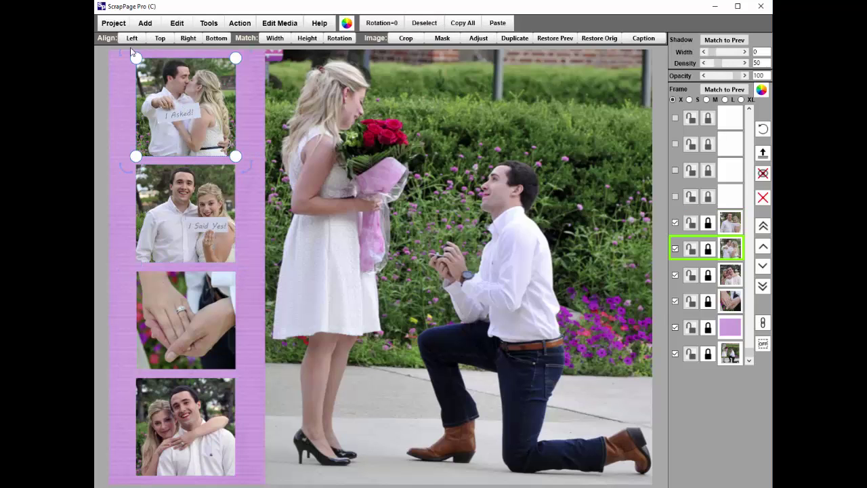
{"action": "left_click", "coordinate": [183, 239]}
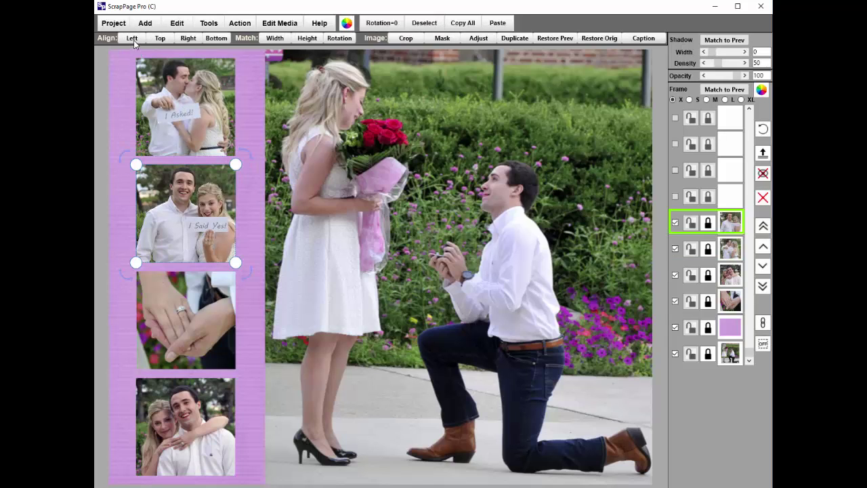
{"action": "left_click", "coordinate": [182, 320]}
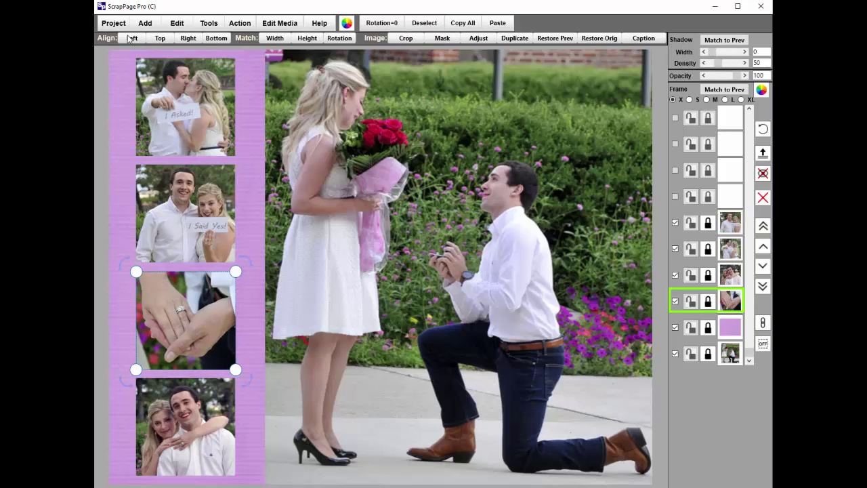
Try an S frame on the purple side panel and set it back to X.
{"action": "left_click", "coordinate": [248, 223]}
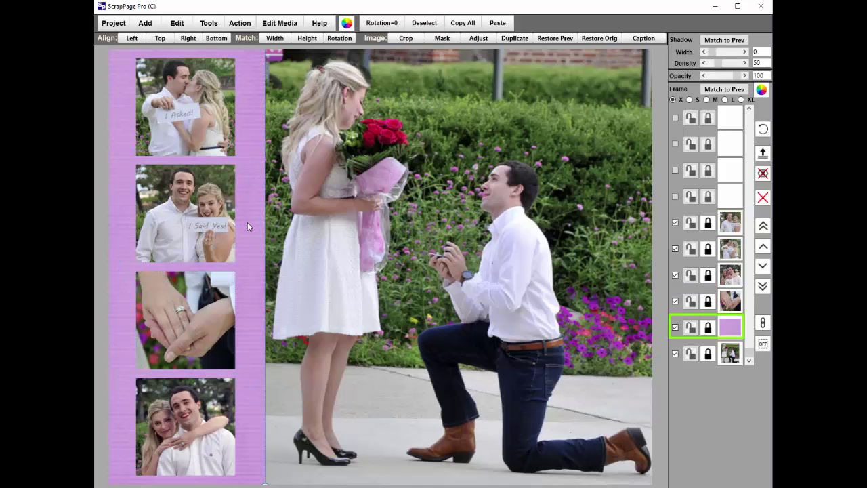
{"action": "left_click", "coordinate": [690, 100]}
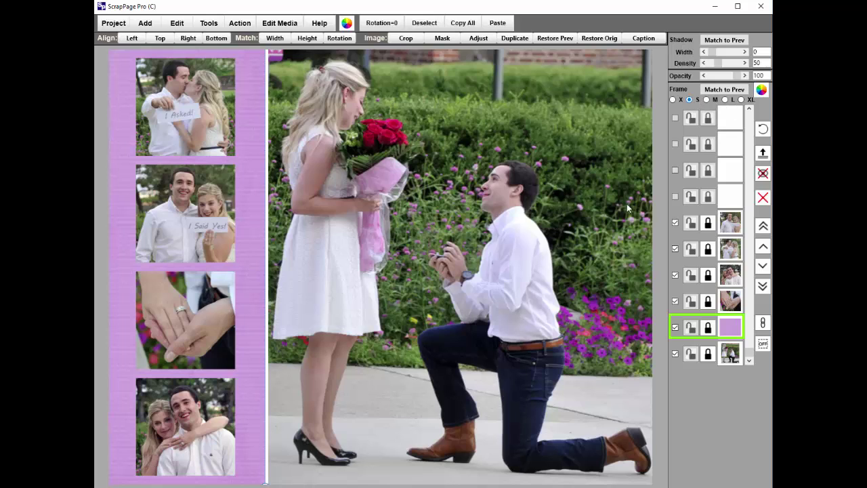
{"action": "left_click", "coordinate": [672, 100]}
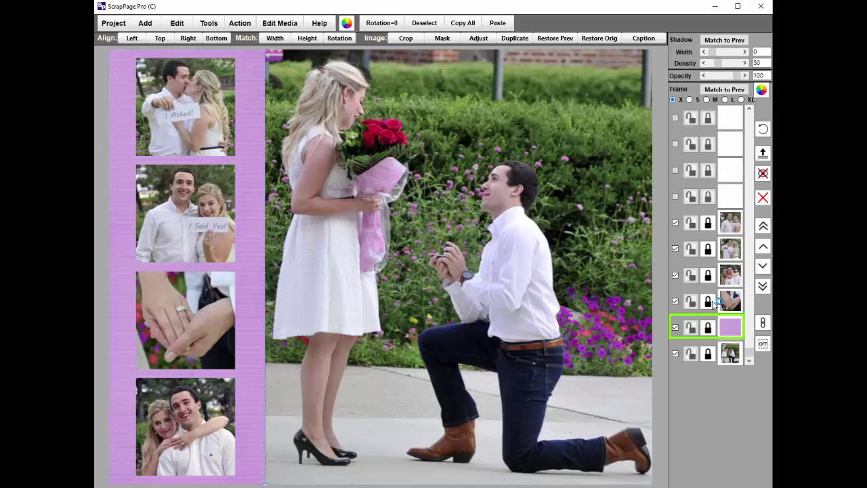
Add an S frame to the "I Asked!" photo and color it light purple, DEC5E9.
{"action": "left_click", "coordinate": [713, 230]}
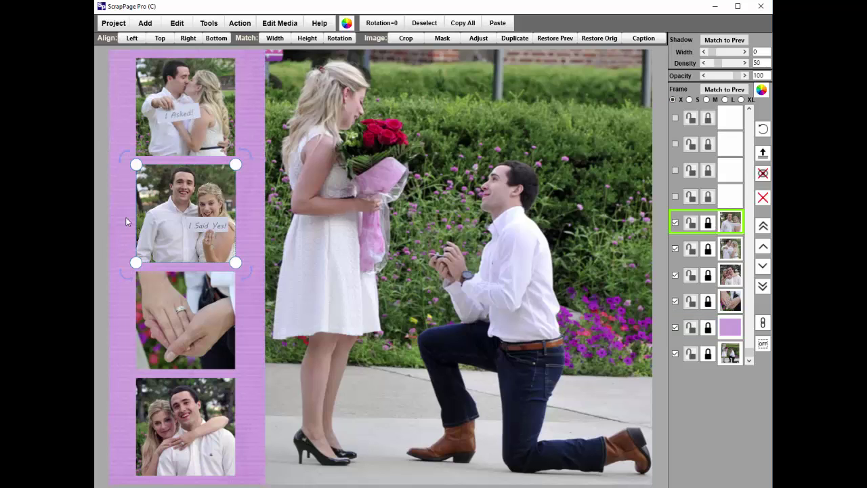
{"action": "left_click", "coordinate": [154, 112]}
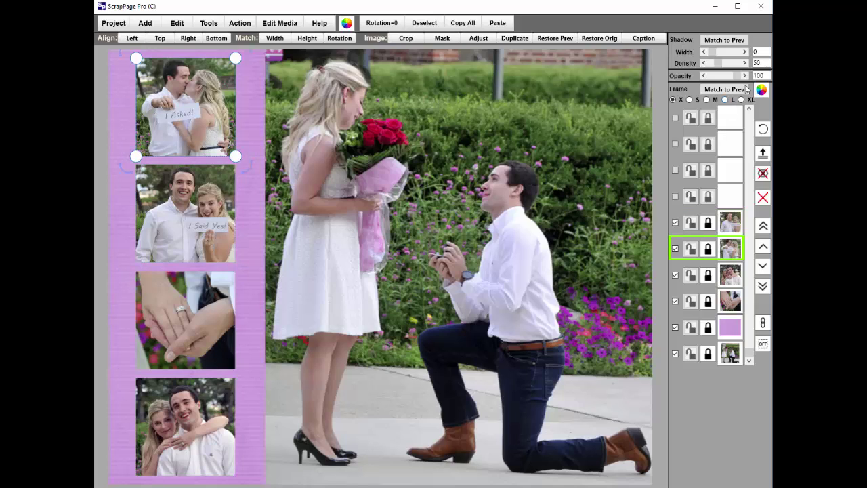
{"action": "left_click", "coordinate": [689, 100]}
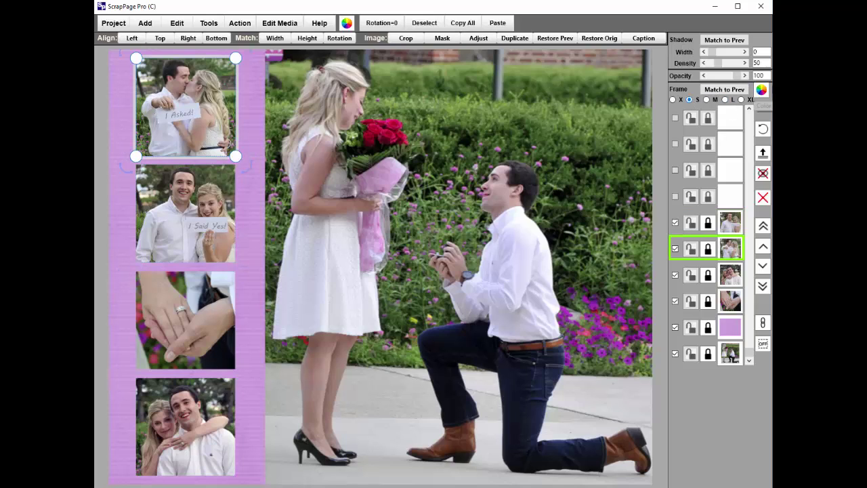
{"action": "left_click", "coordinate": [761, 90]}
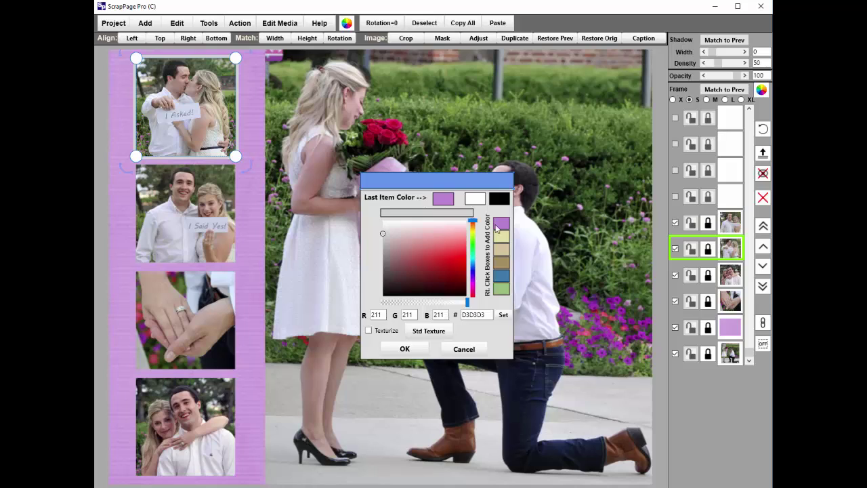
{"action": "left_click", "coordinate": [502, 229]}
{"action": "left_click", "coordinate": [421, 232]}
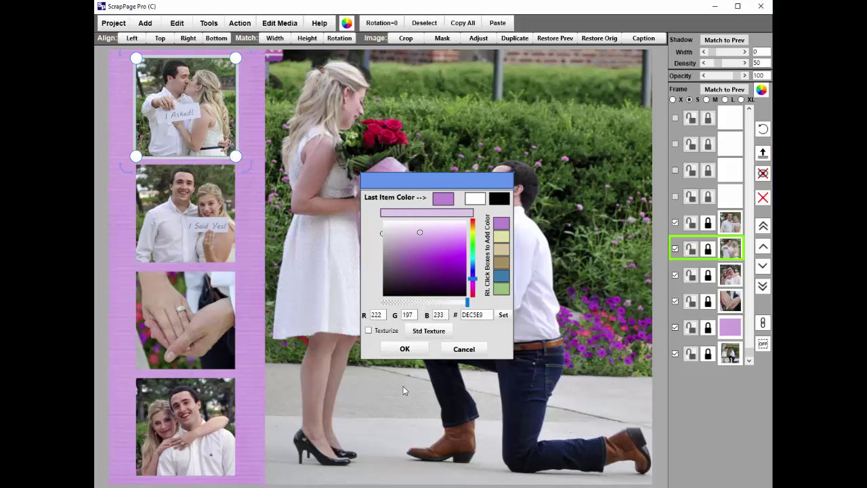
{"action": "left_click", "coordinate": [404, 348]}
Match the frames of the "I Said Yes!", ring hands and embracing couple photos to the light purple frame of the "I Asked!" photo.
{"action": "left_click", "coordinate": [169, 234]}
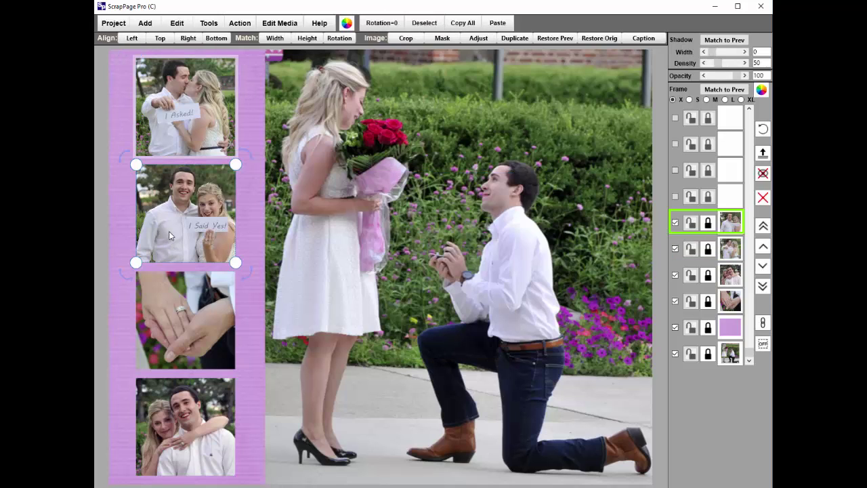
{"action": "left_click", "coordinate": [289, 367]}
{"action": "left_click", "coordinate": [194, 340]}
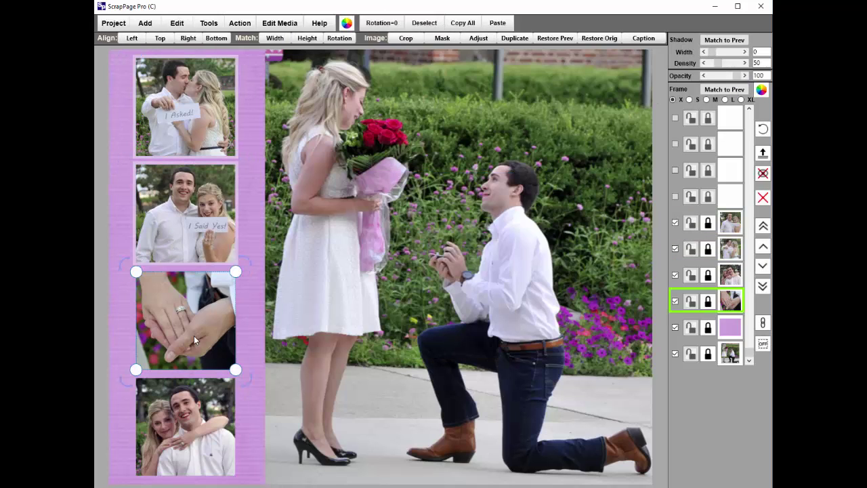
{"action": "left_click", "coordinate": [732, 90]}
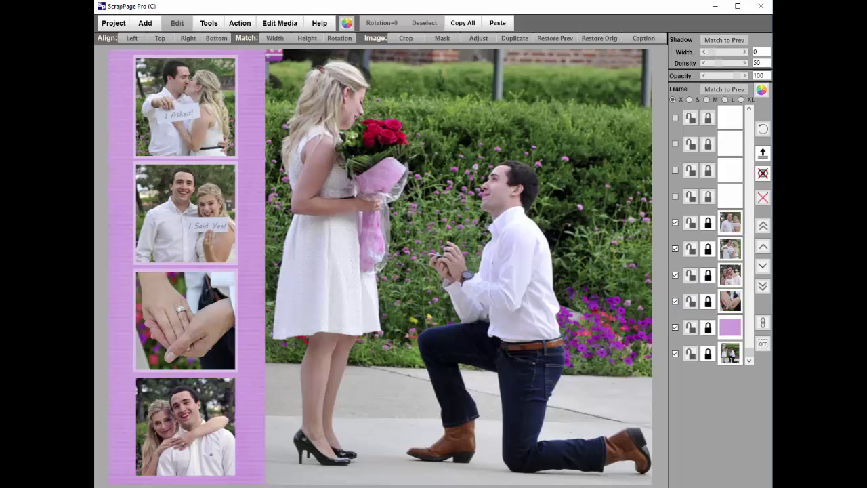
{"action": "left_click", "coordinate": [169, 467]}
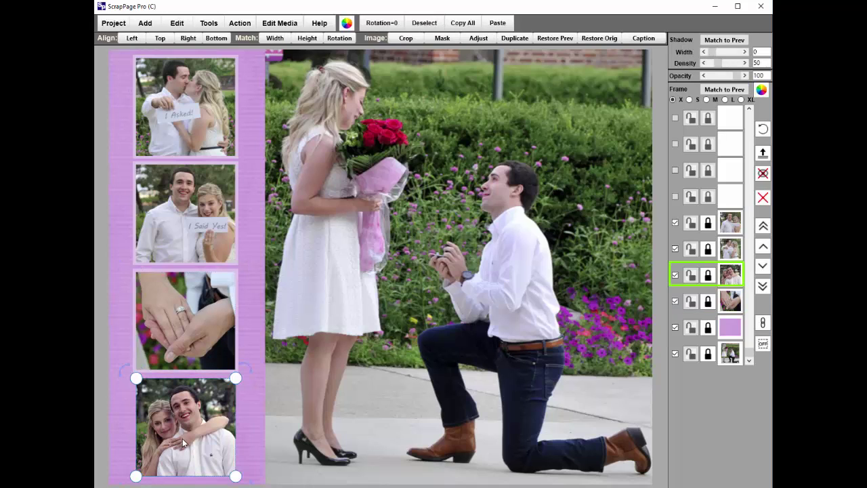
{"action": "left_click", "coordinate": [724, 89]}
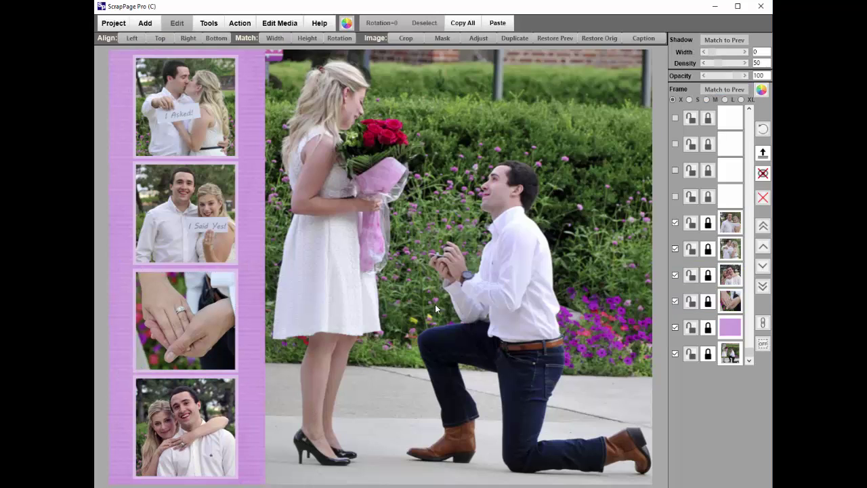
Add a text object reading "Love" and enlarge its text box across the middle of the page.
{"action": "left_click", "coordinate": [148, 25]}
{"action": "left_click", "coordinate": [149, 64]}
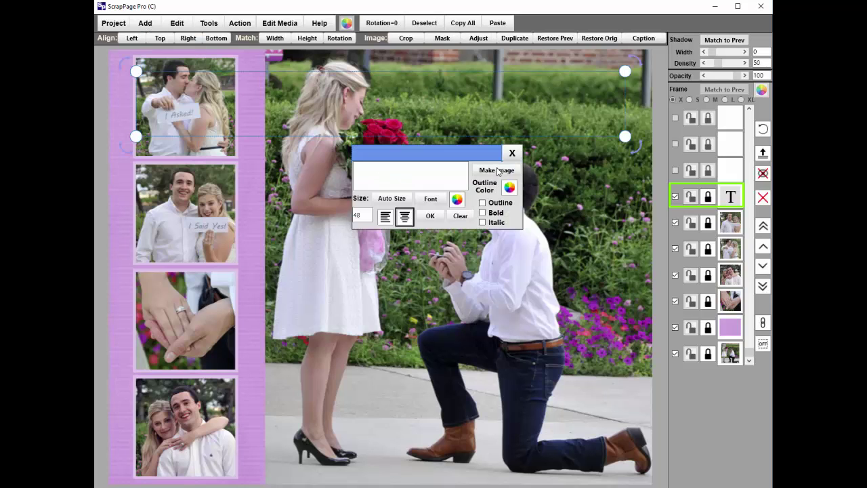
{"action": "left_click", "coordinate": [436, 176]}
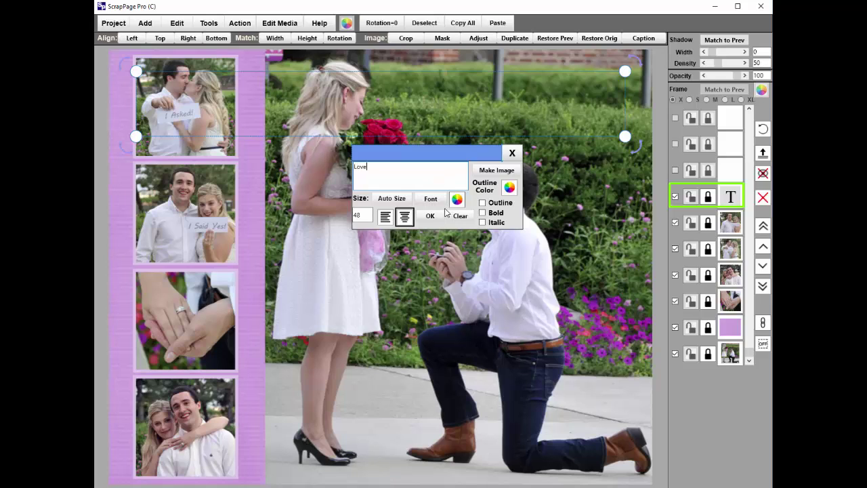
{"action": "left_click_drag", "start_coordinate": [625, 138], "coordinate": [499, 361]}
Change the "Love" text's font to Scriptina and auto-size the lettering.
{"action": "left_click", "coordinate": [430, 199]}
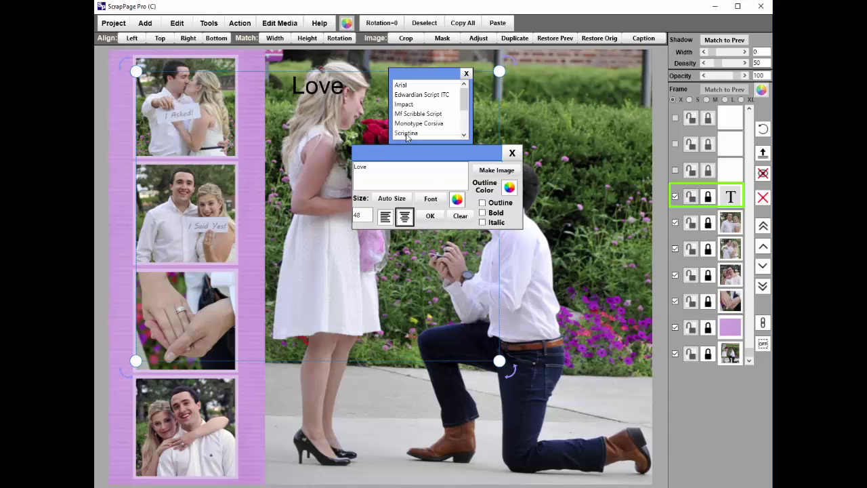
{"action": "left_click", "coordinate": [406, 133]}
{"action": "left_click", "coordinate": [394, 200]}
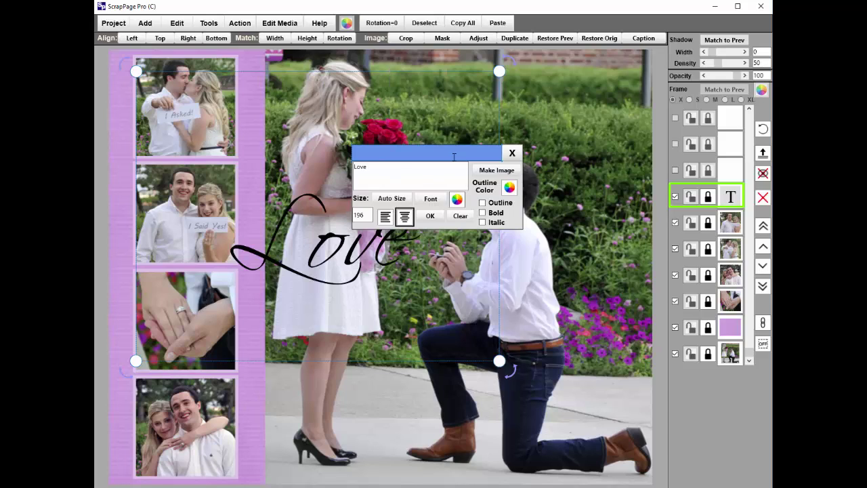
Convert the "Love" text into an image, accepting that this is not reversible.
{"action": "left_click_drag", "start_coordinate": [450, 154], "coordinate": [573, 142]}
{"action": "left_click", "coordinate": [616, 158]}
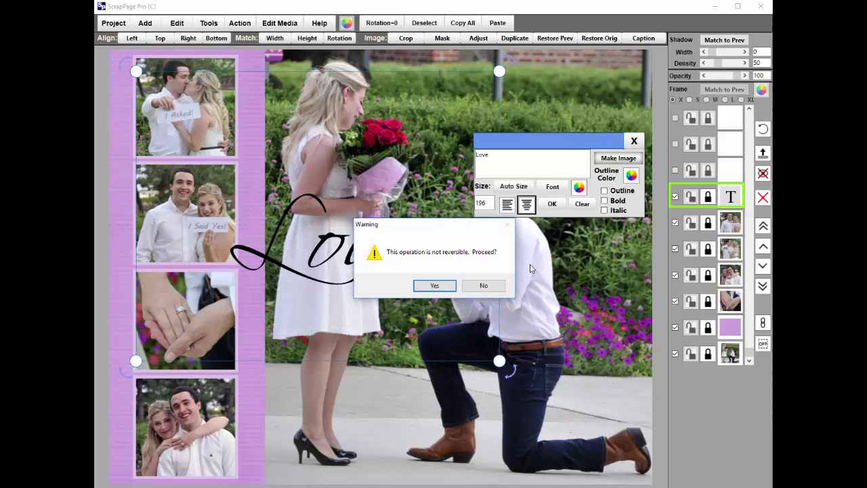
{"action": "left_click", "coordinate": [435, 287]}
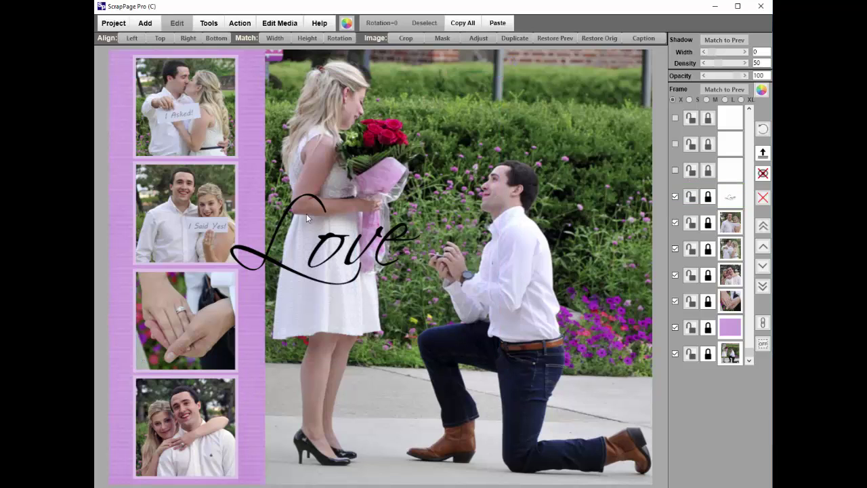
Crop the "Love" image closely around its lettering and move it above the kneeling man's head.
{"action": "left_click", "coordinate": [294, 247]}
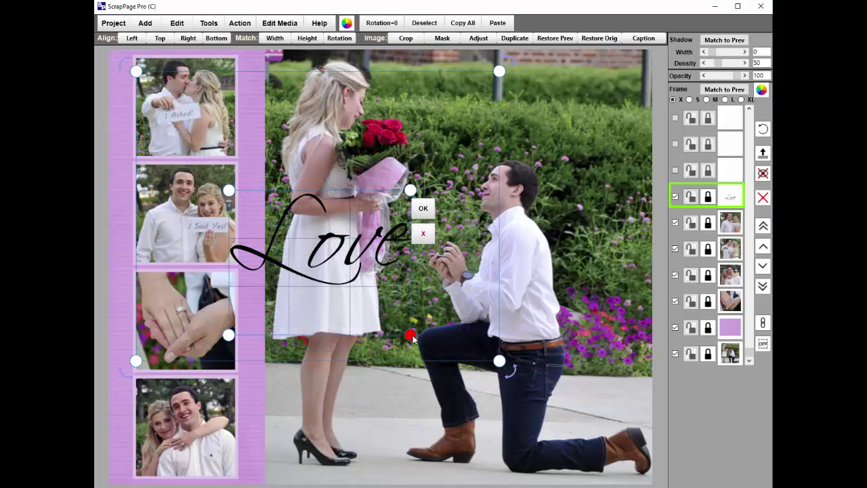
{"action": "left_click_drag", "start_coordinate": [410, 334], "coordinate": [422, 291]}
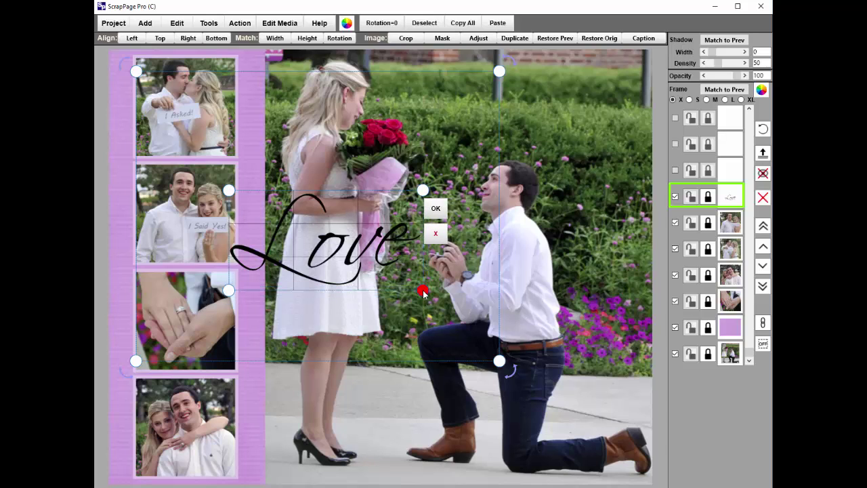
{"action": "left_click", "coordinate": [434, 208]}
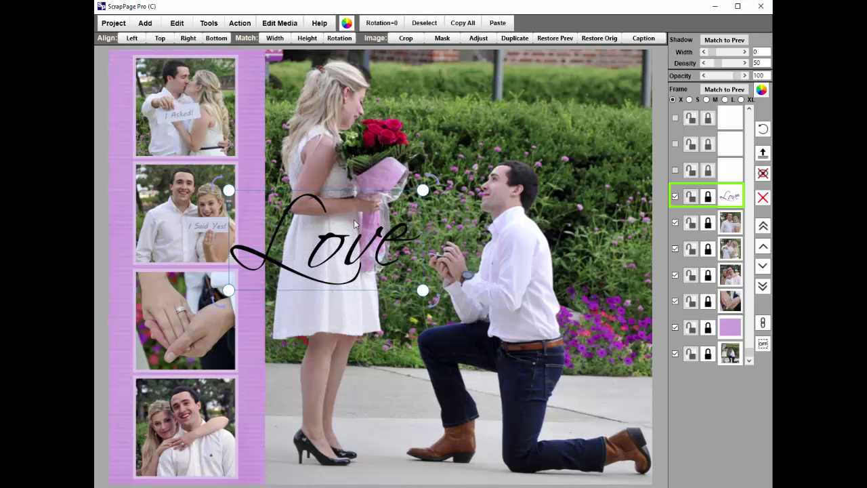
{"action": "left_click_drag", "start_coordinate": [331, 257], "coordinate": [391, 182]}
{"action": "left_click_drag", "start_coordinate": [403, 183], "coordinate": [502, 129]}
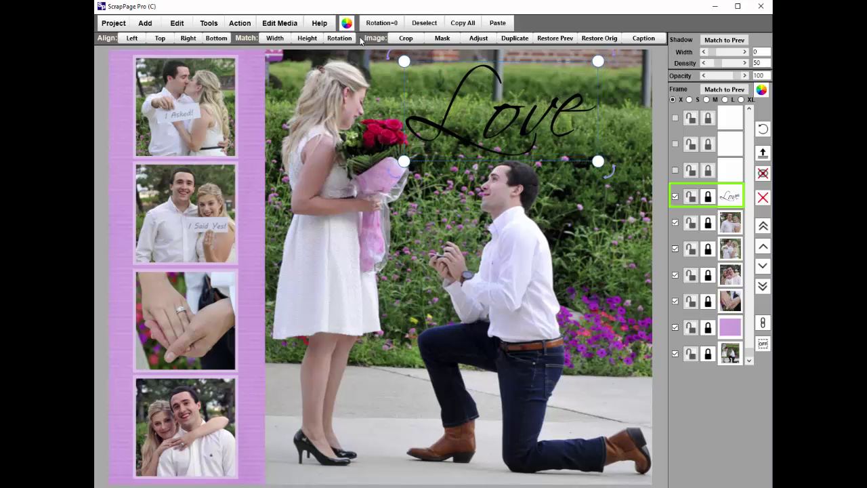
Color the "Love" image purple, BA82D1, and rotate it slightly counterclockwise so the word slants upward.
{"action": "left_click", "coordinate": [346, 23]}
{"action": "left_click", "coordinate": [501, 223]}
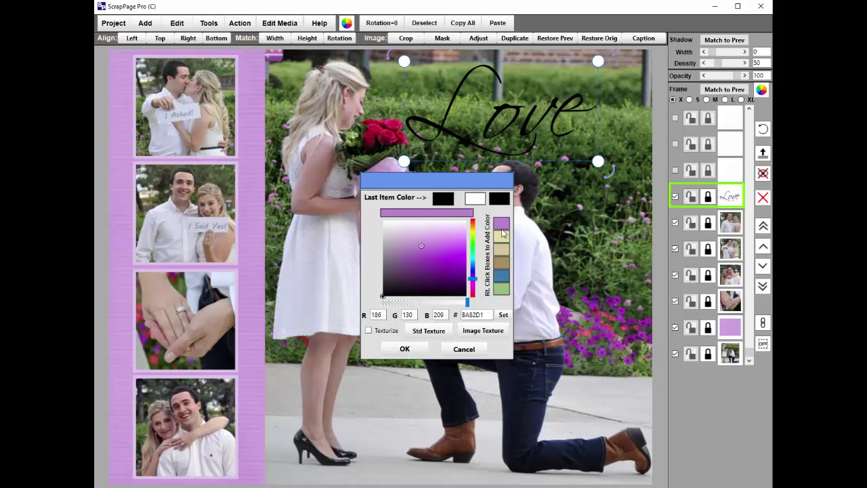
{"action": "left_click", "coordinate": [405, 350]}
{"action": "left_click", "coordinate": [567, 150]}
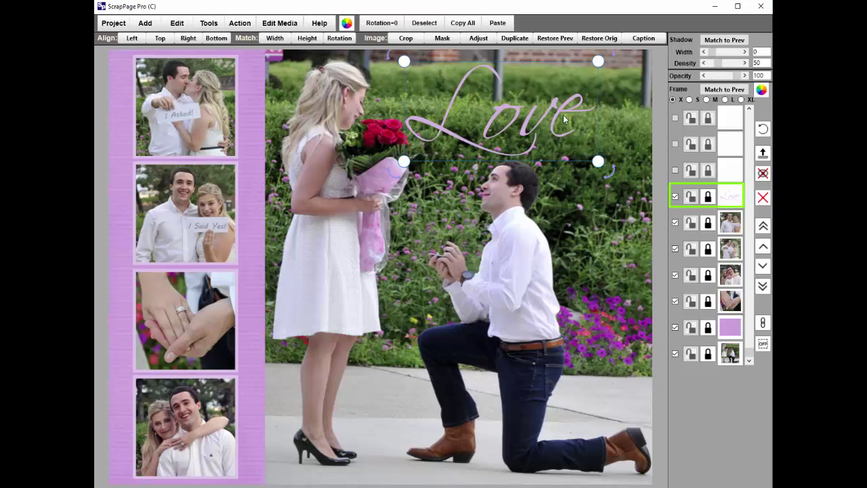
{"action": "left_click_drag", "start_coordinate": [612, 176], "coordinate": [622, 138]}
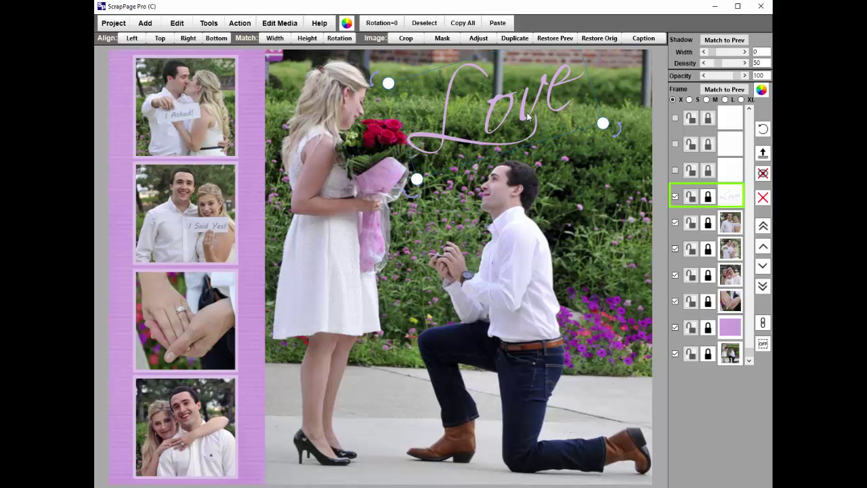
{"action": "left_click", "coordinate": [587, 172]}
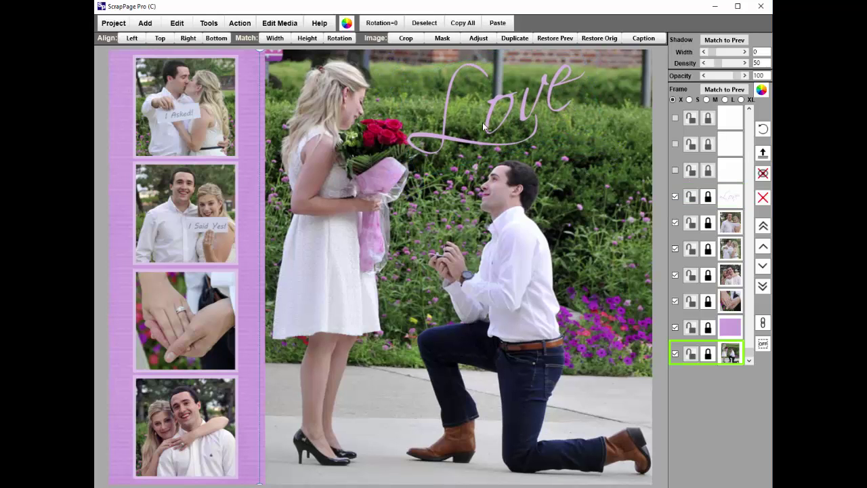
{"action": "mouse_move", "coordinate": [500, 122]}
{"action": "left_mouse_down"}
{"action": "mouse_move", "coordinate": [508, 118]}
{"action": "mouse_move", "coordinate": [488, 126]}
{"action": "left_mouse_up"}
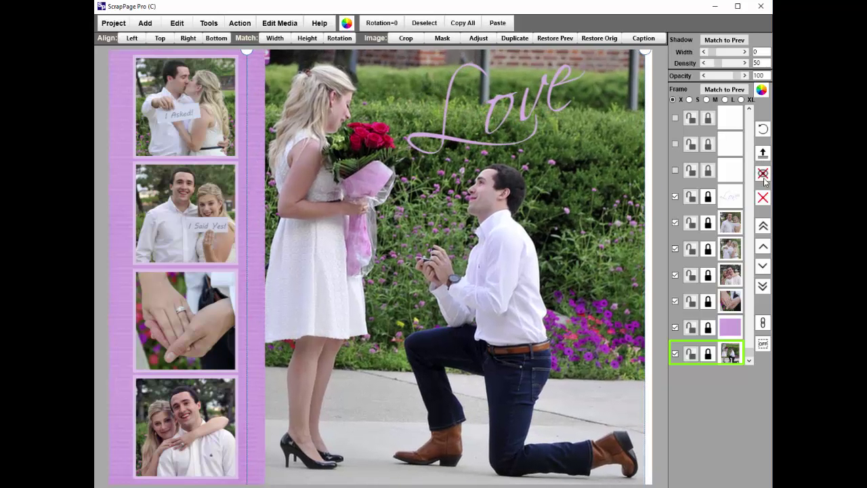
{"action": "left_click", "coordinate": [763, 129]}
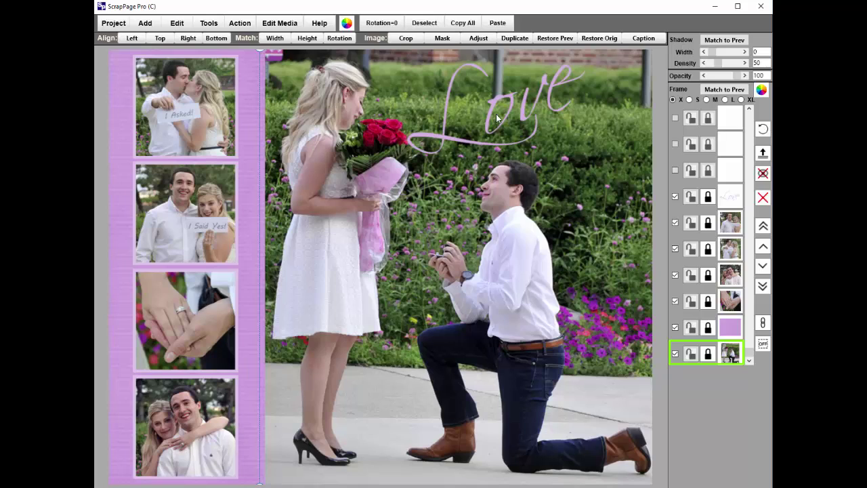
Lock the large proposal photo in place and shift the "Love" image slightly up and to the right.
{"action": "left_click", "coordinate": [709, 353]}
{"action": "left_click", "coordinate": [564, 134]}
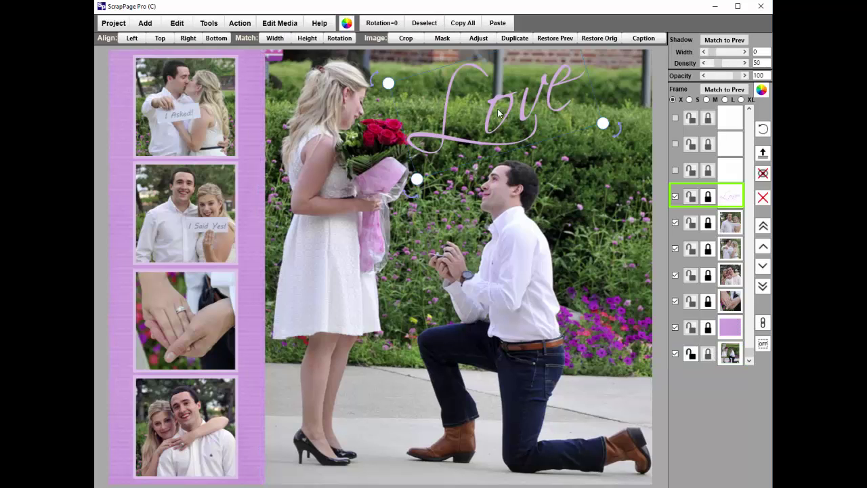
{"action": "left_click_drag", "start_coordinate": [493, 115], "coordinate": [506, 107]}
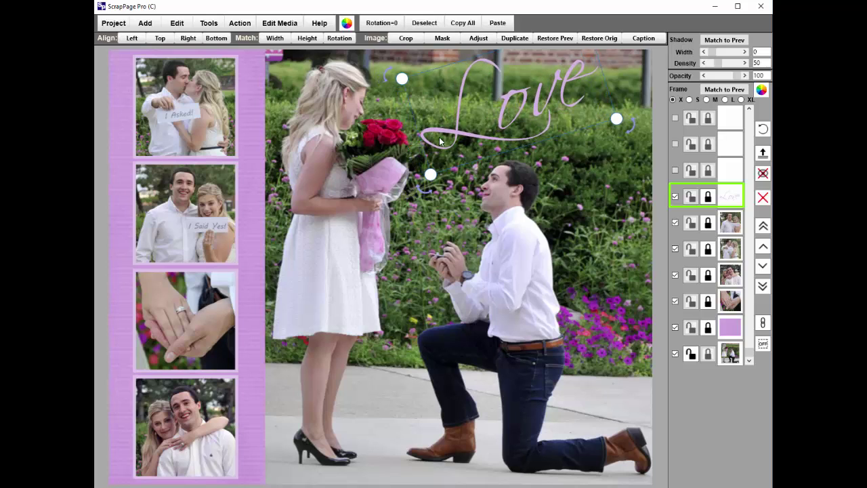
Duplicate the "Love" image and place the copy slightly offset from the original to thicken the lettering.
{"action": "left_click", "coordinate": [175, 24]}
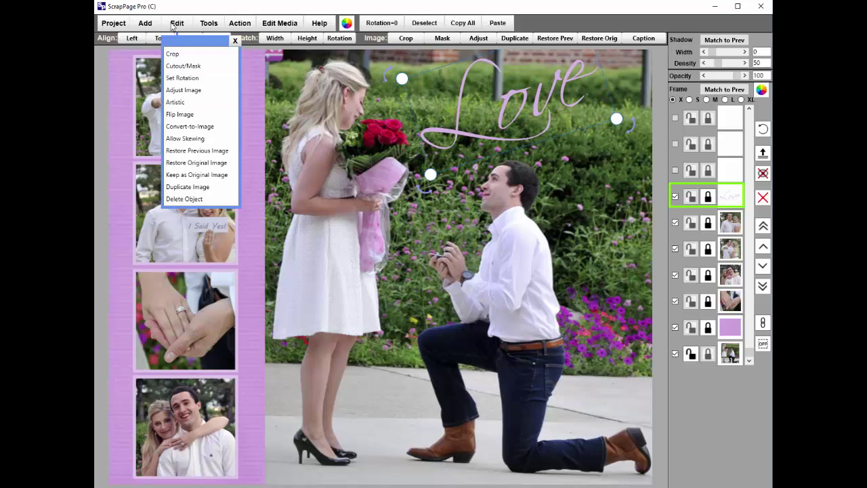
{"action": "left_click", "coordinate": [178, 187]}
{"action": "left_click_drag", "start_coordinate": [531, 126], "coordinate": [522, 116]}
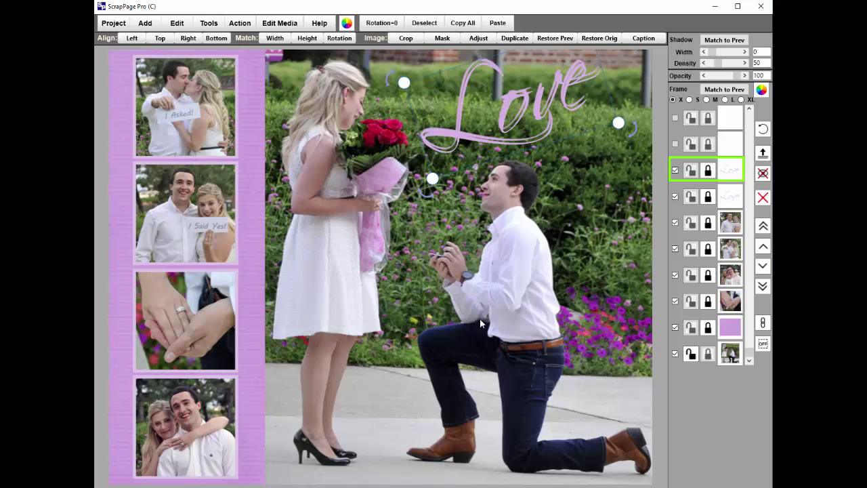
{"action": "left_click", "coordinate": [363, 424]}
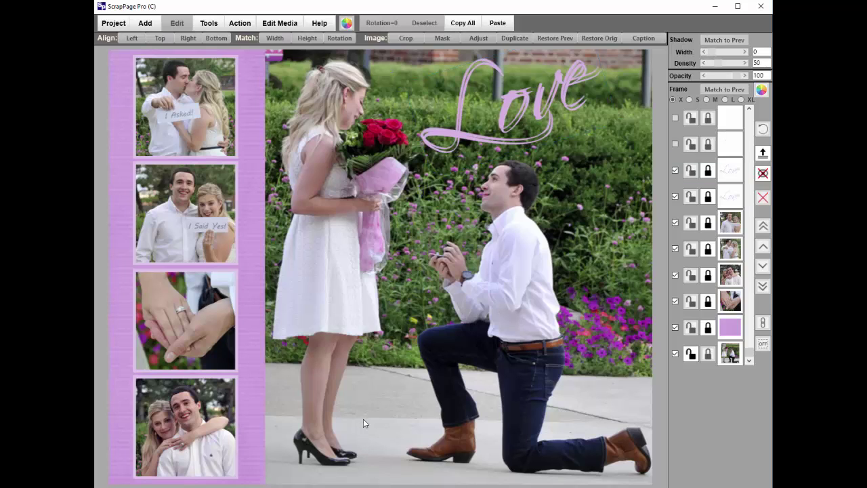